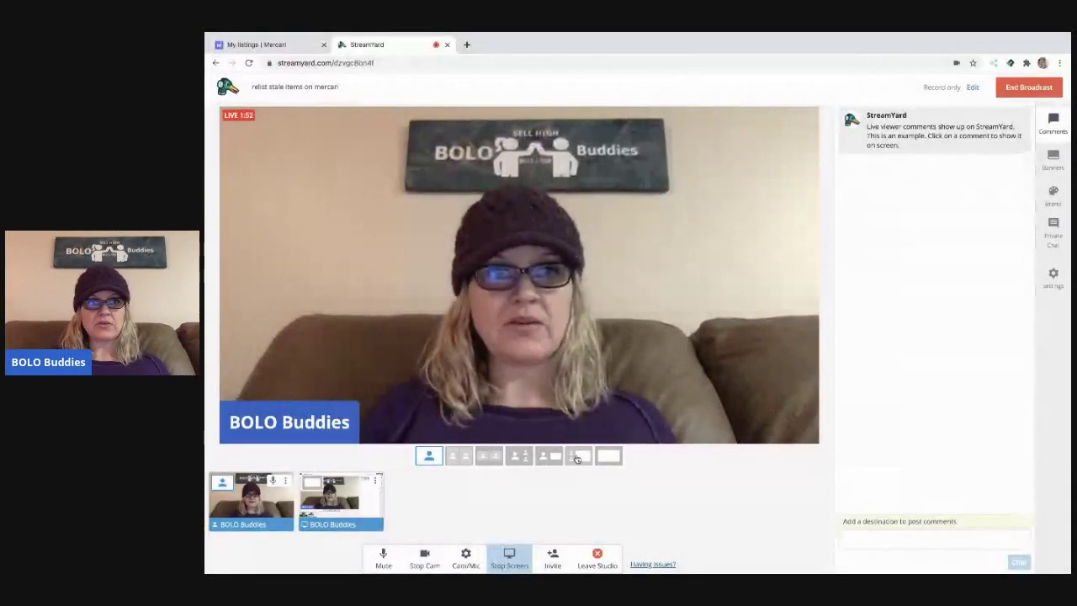
Step: Switch the StreamYard stage to the screen-share layout, showing the browser beside the camera
click(577, 456)
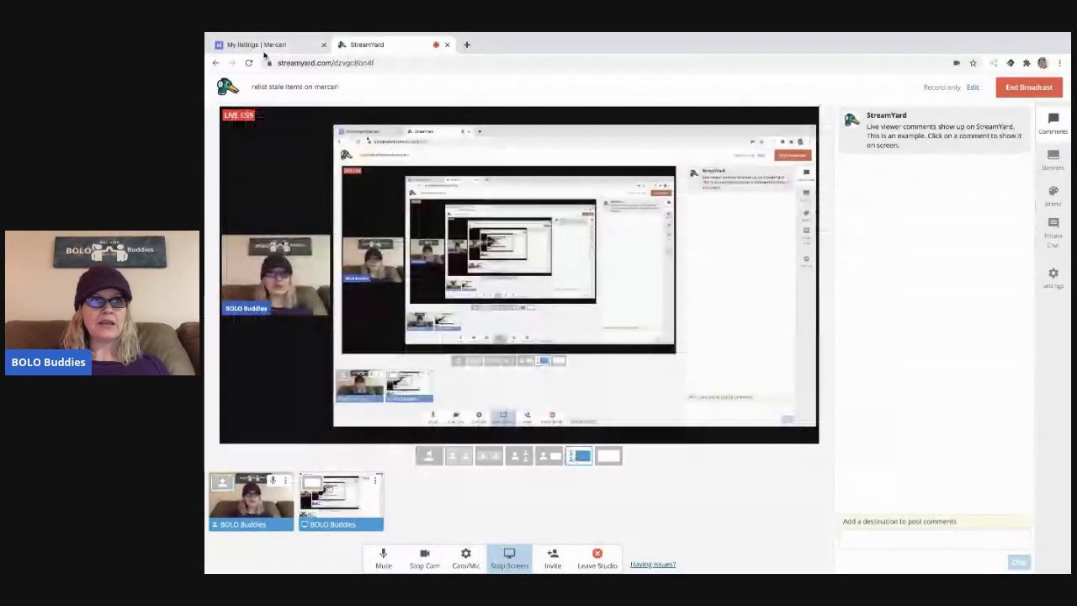
Step: Show Mercari's active listings sorted Oldest first, with the 11/04/2020 items on top
click(264, 47)
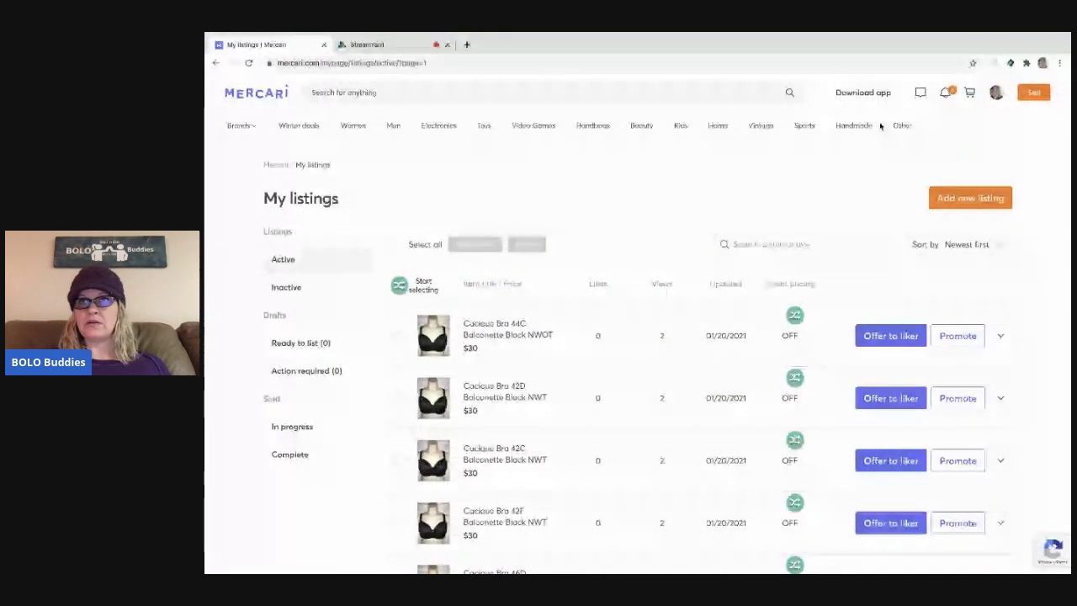
click(996, 93)
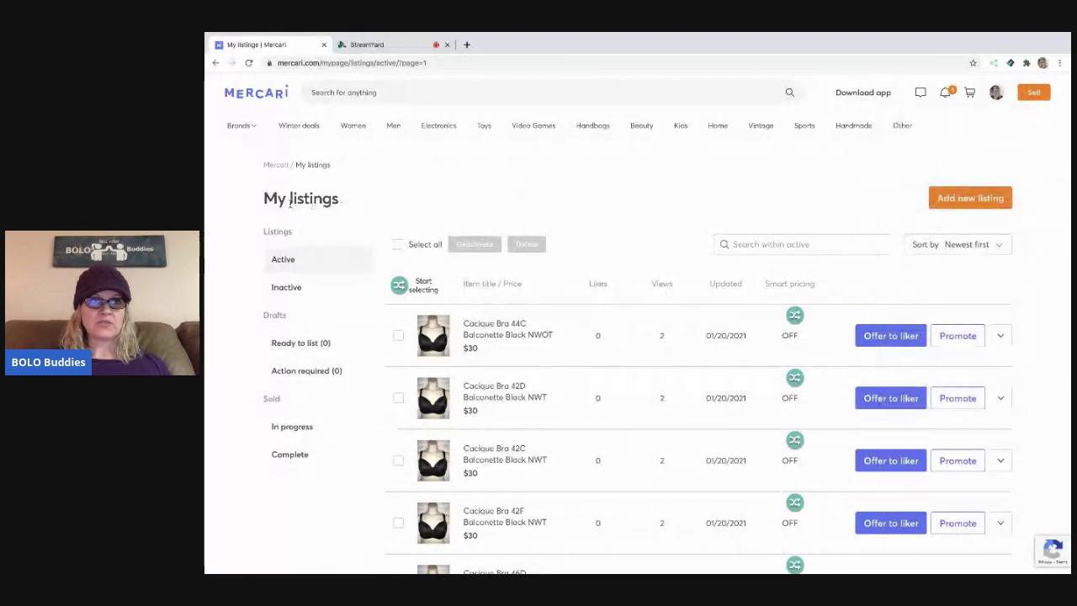
click(286, 263)
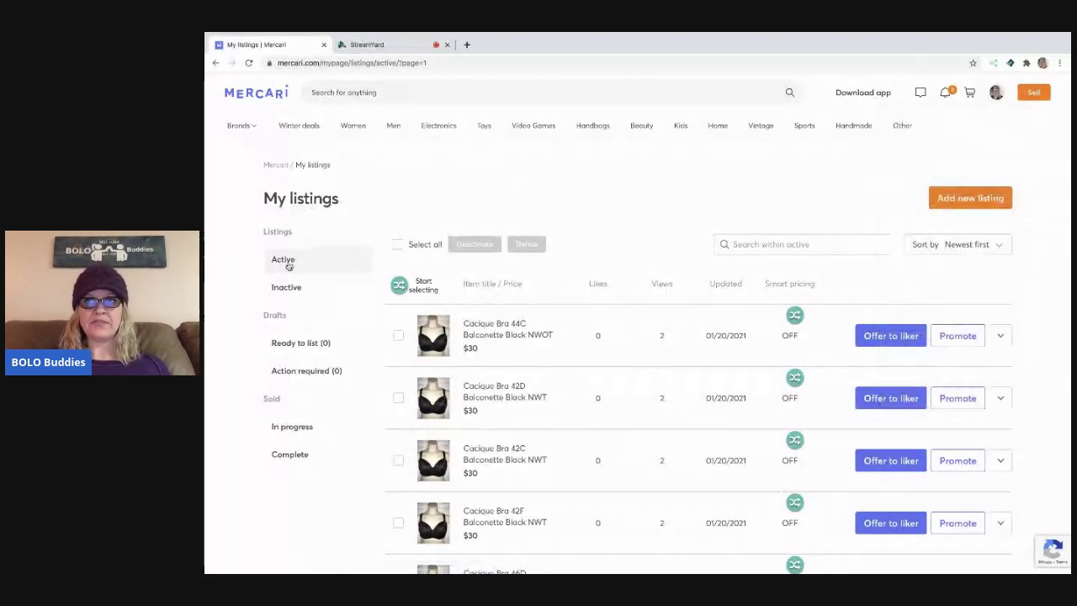
click(930, 246)
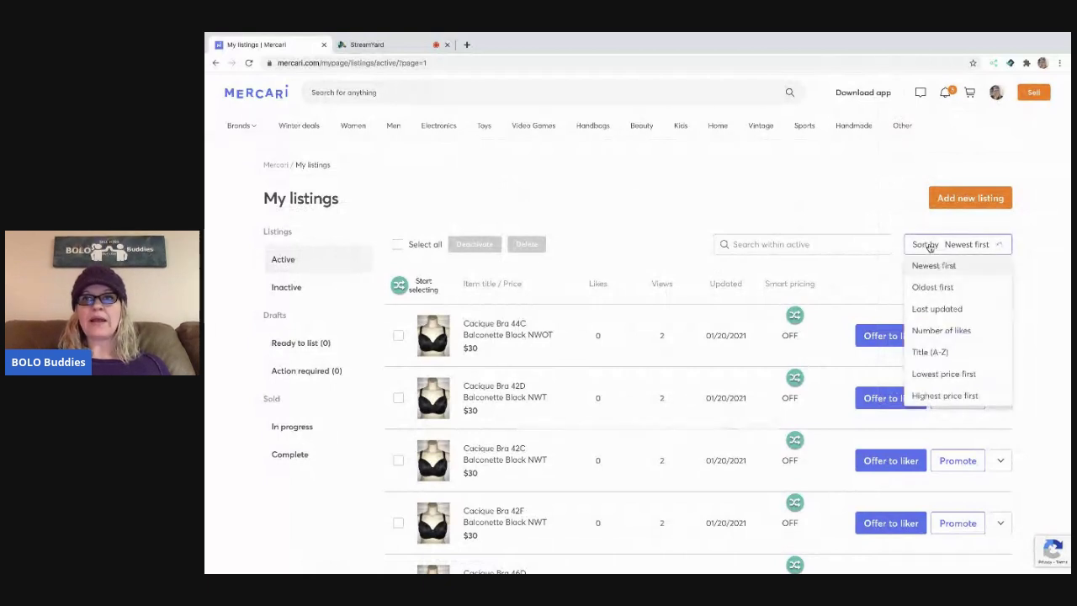
click(930, 288)
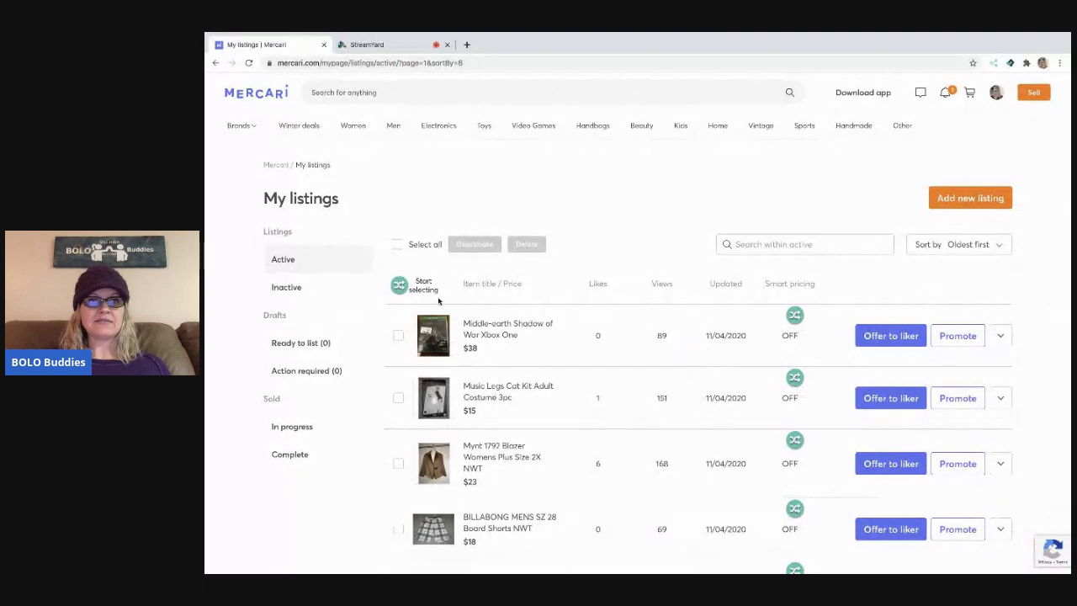
scroll(477, 458, down, 10)
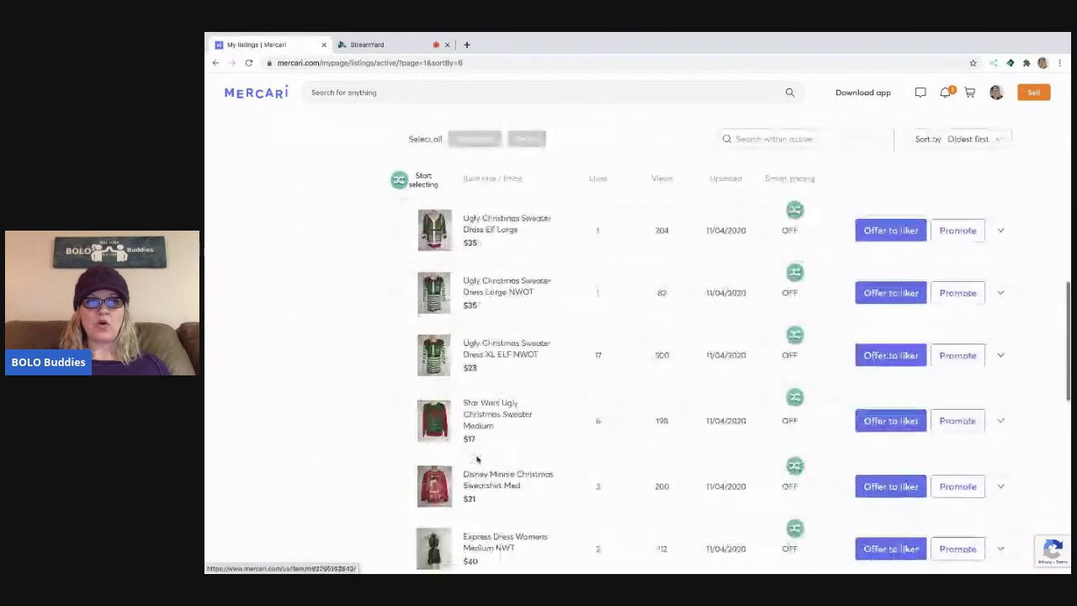
scroll(478, 458, down, 5)
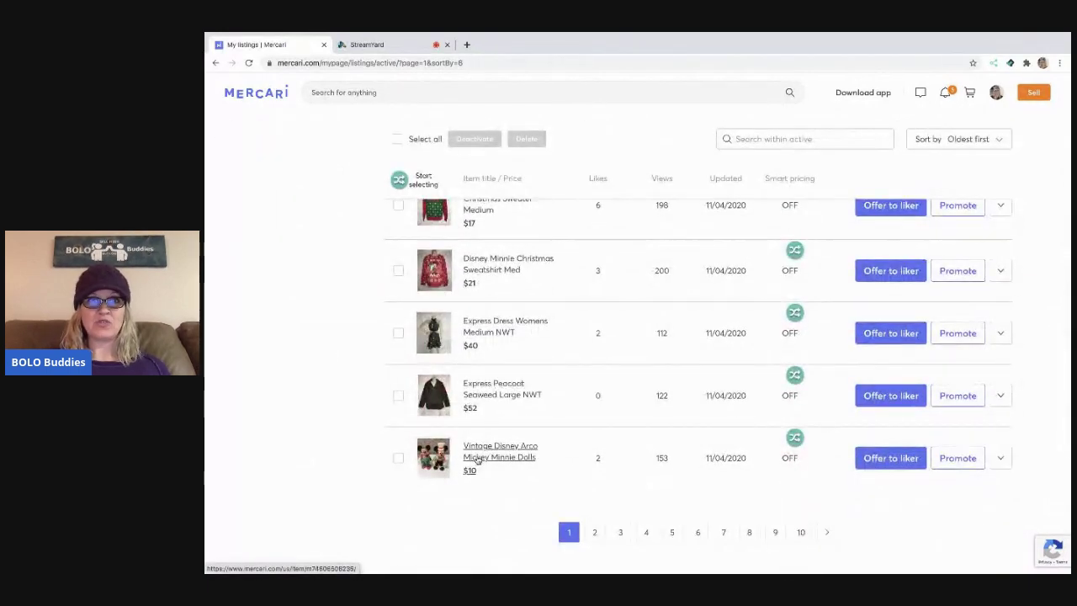
scroll(477, 458, up, 10)
scroll(477, 459, up, 5)
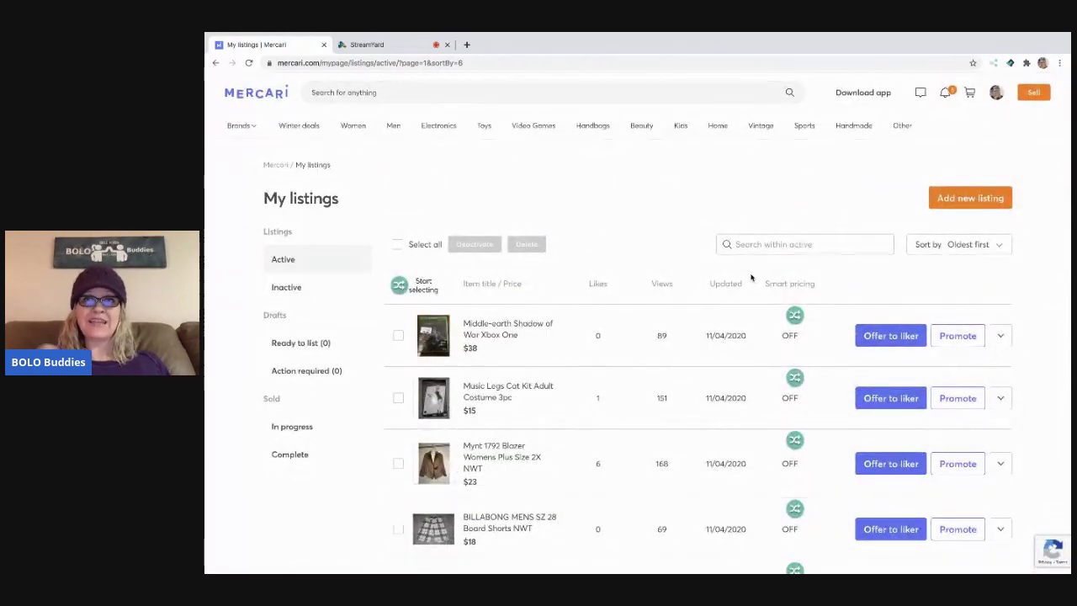
Step: Search active listings for 'cacique bra' and sort the results Oldest first
text(cacique bra)
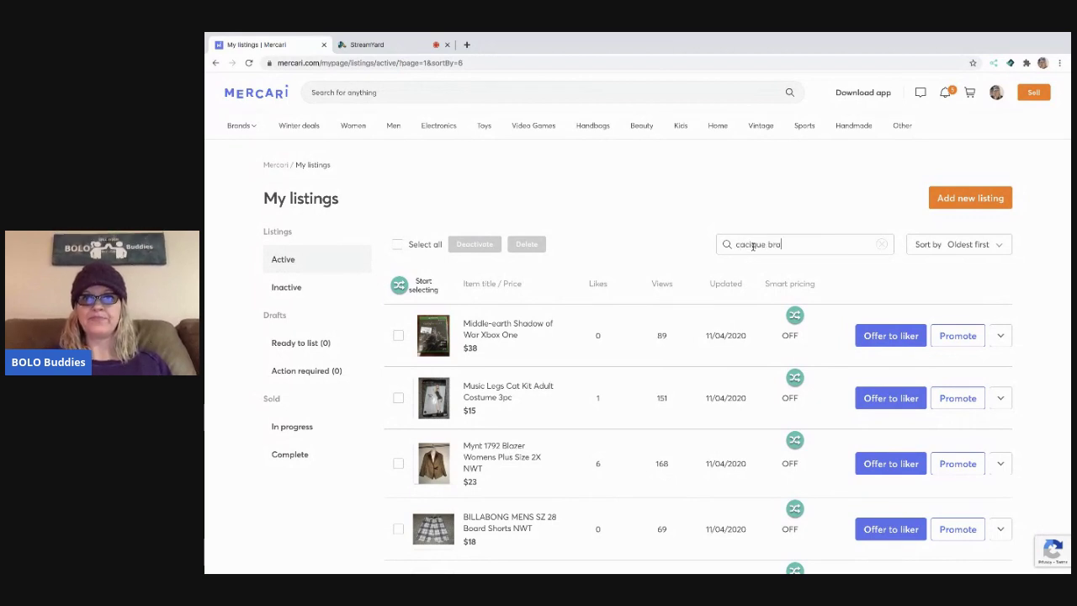
key(Return)
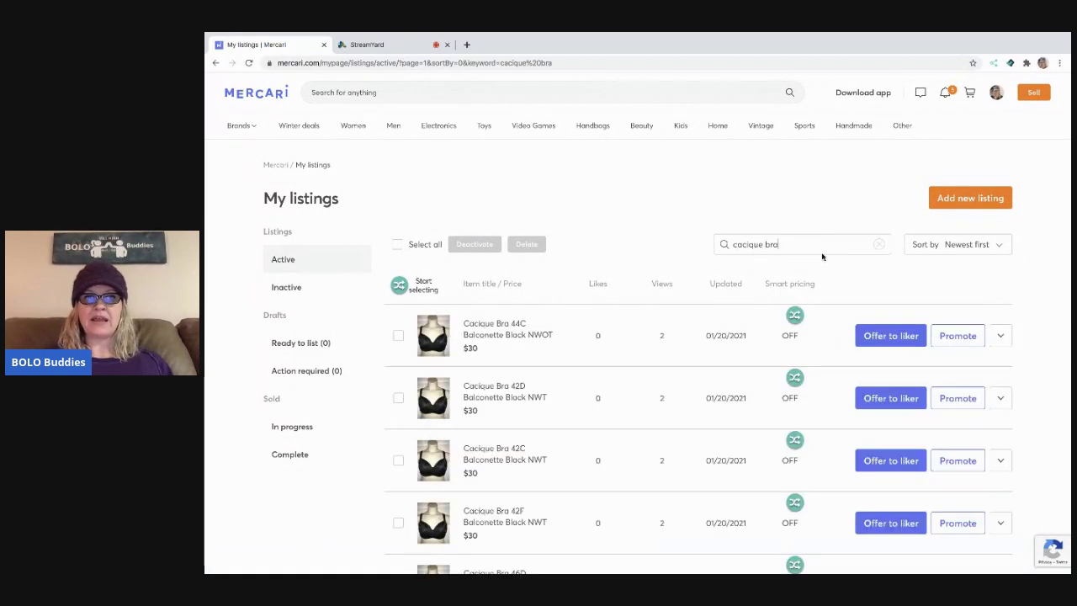
click(950, 246)
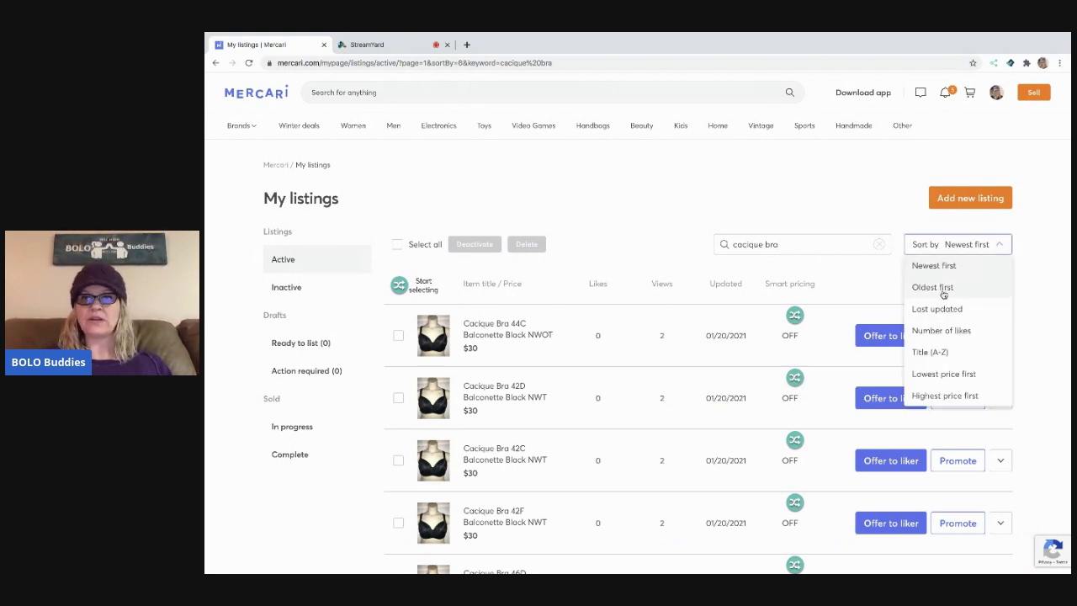
click(934, 287)
scroll(798, 385, down, 5)
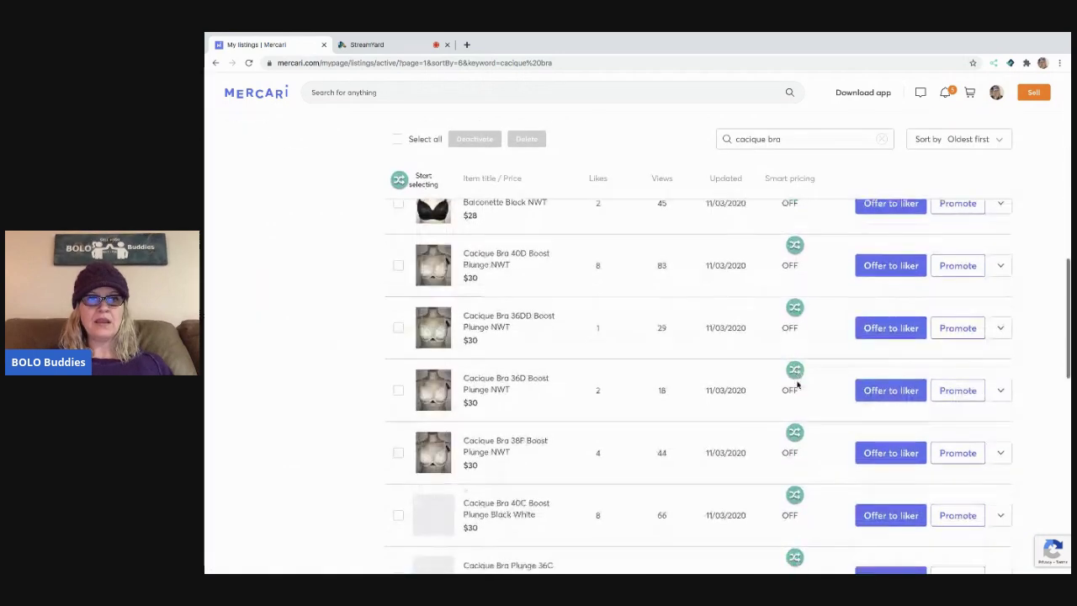
scroll(798, 384, down, 5)
scroll(804, 389, up, 1)
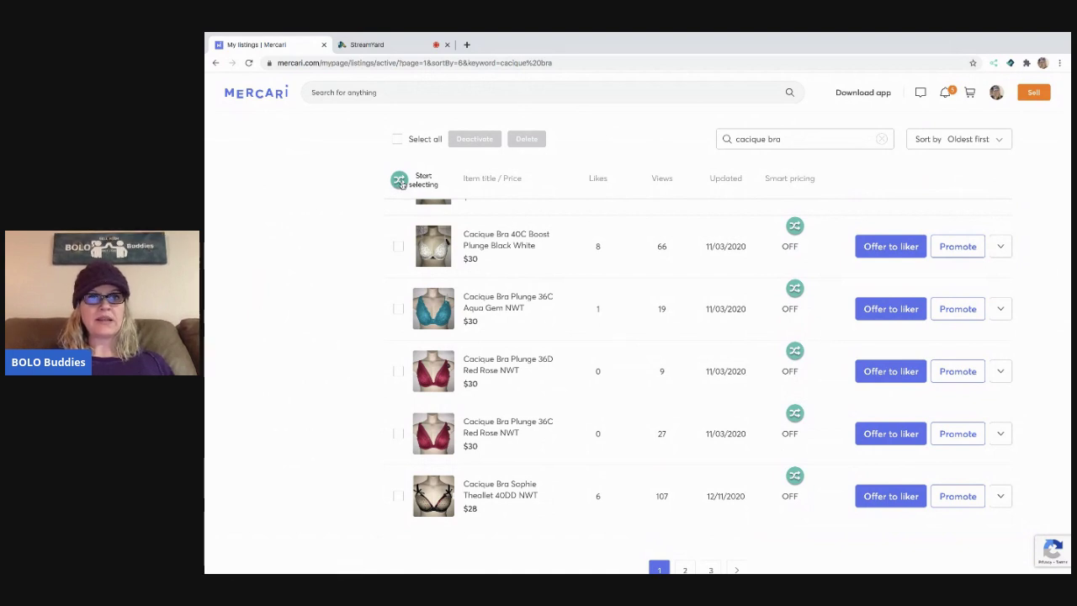
Step: Copy the 40C Boost, 36C Aqua Gem, 36D/36C Red Rose and Sophie Theallet 40DD listings to Mercari
click(402, 184)
click(400, 230)
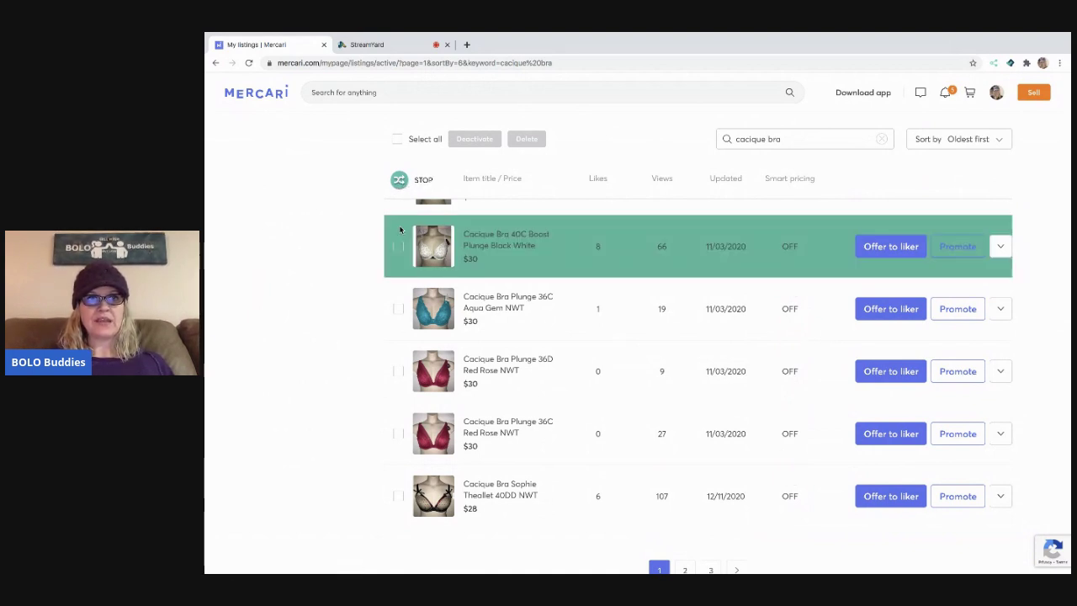
click(398, 309)
click(392, 364)
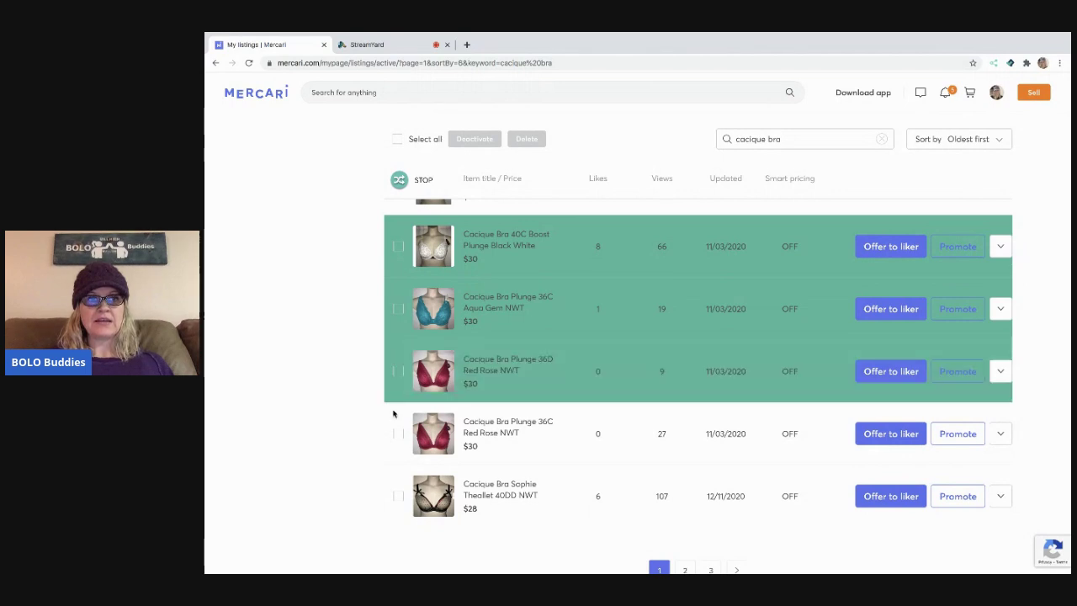
click(392, 430)
click(391, 482)
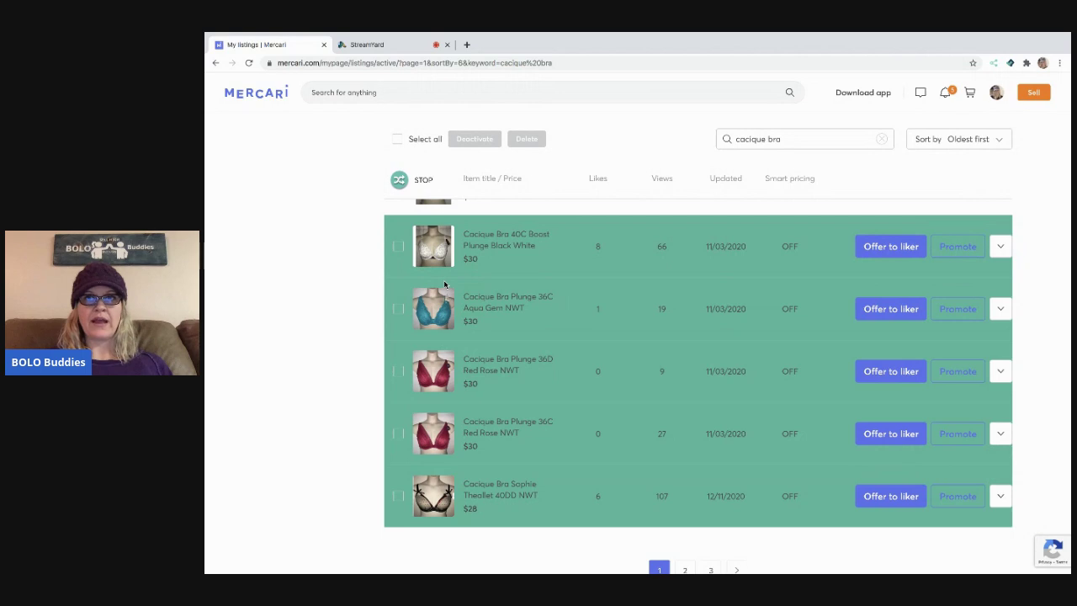
click(399, 182)
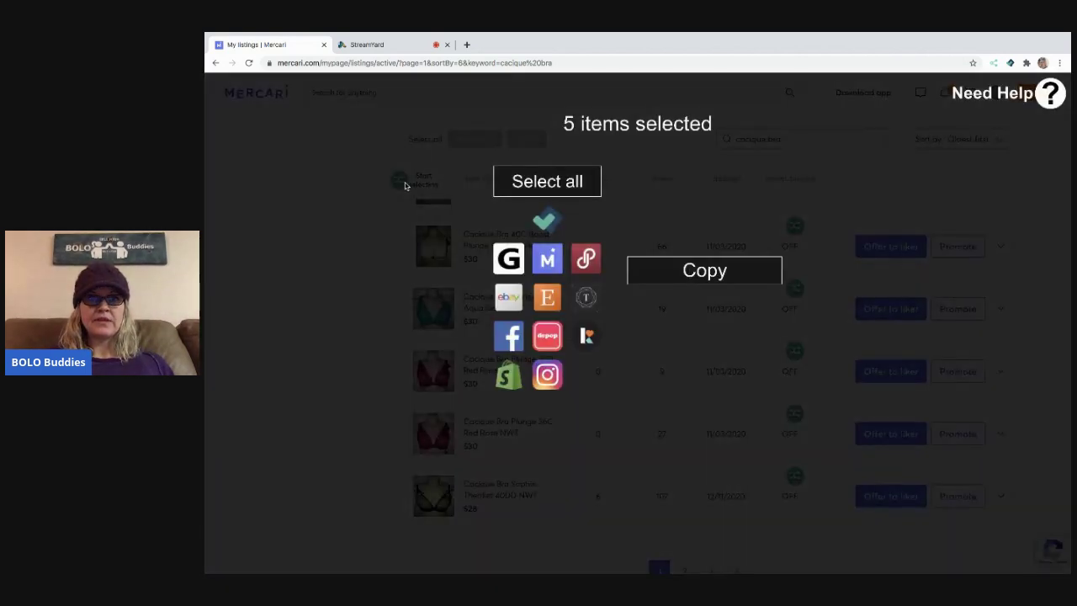
click(548, 263)
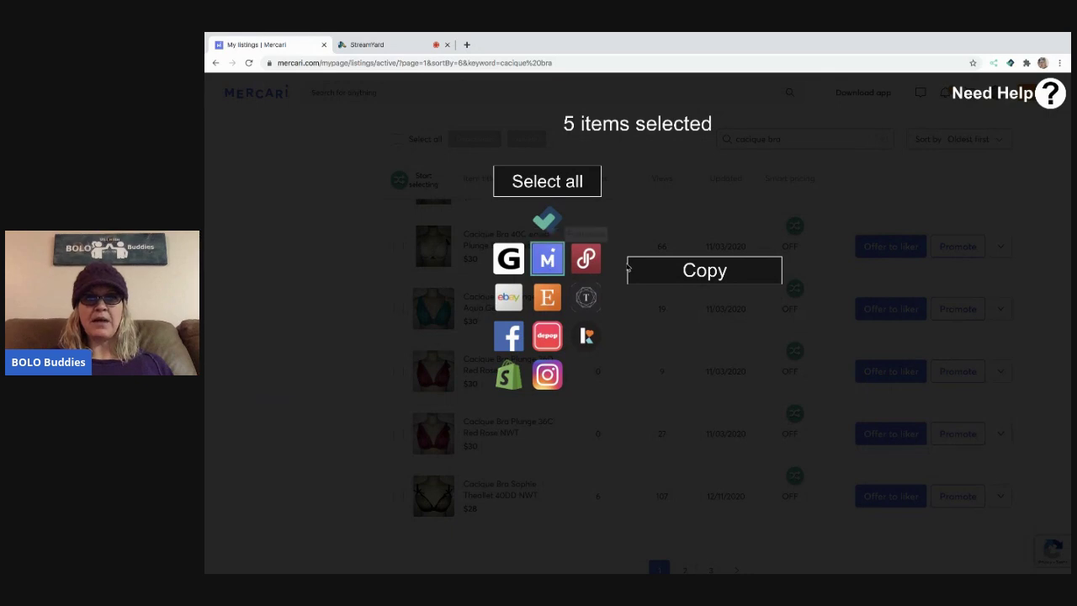
click(694, 271)
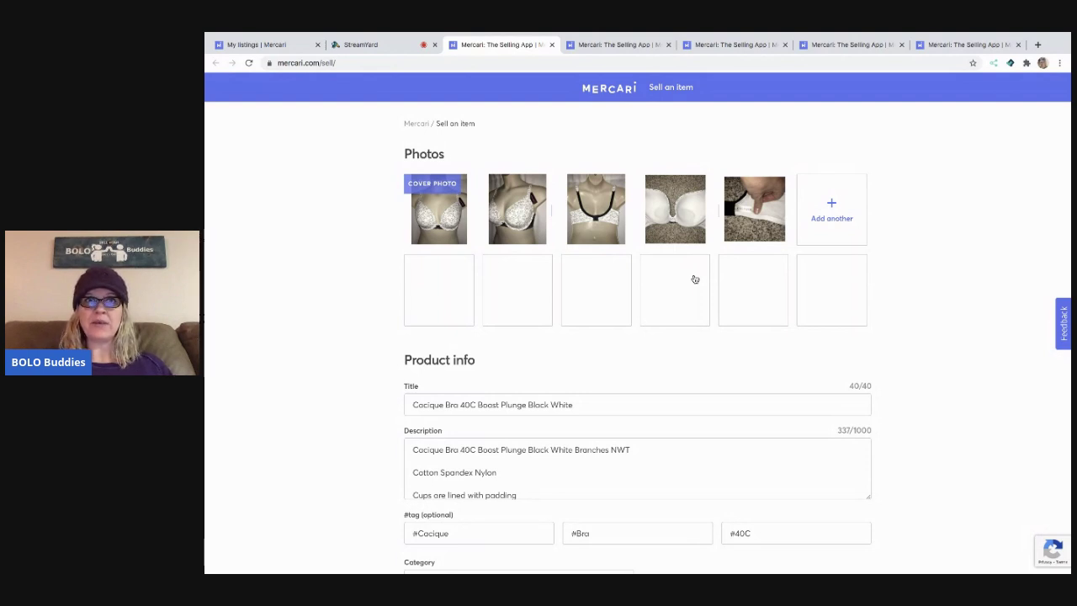
Step: Review the copied Aqua Gem, both Red Rose and Sophie Theallet 40DD sell forms
click(623, 45)
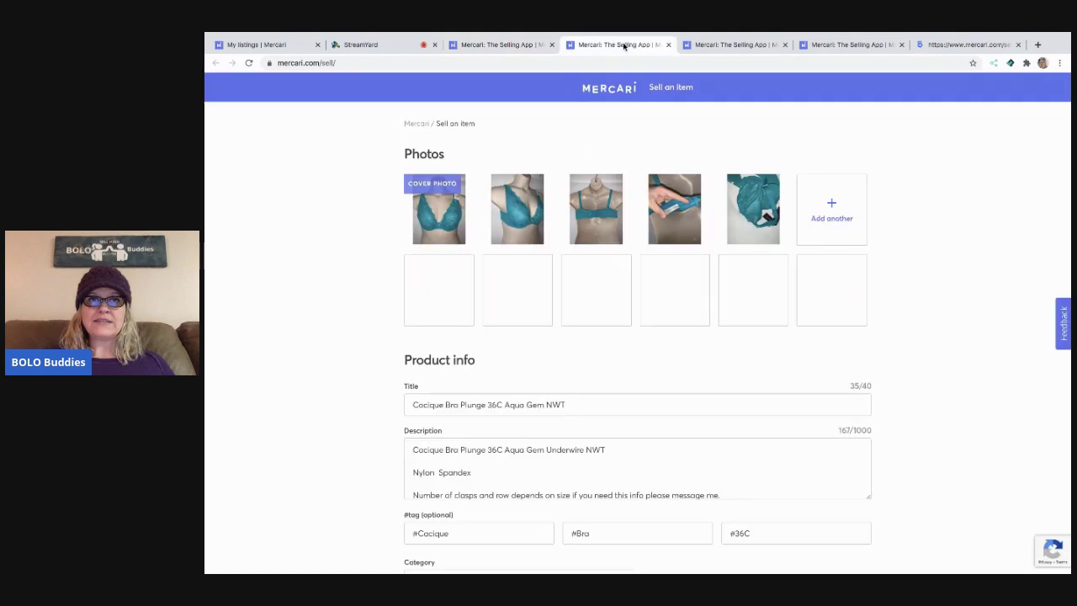
click(715, 46)
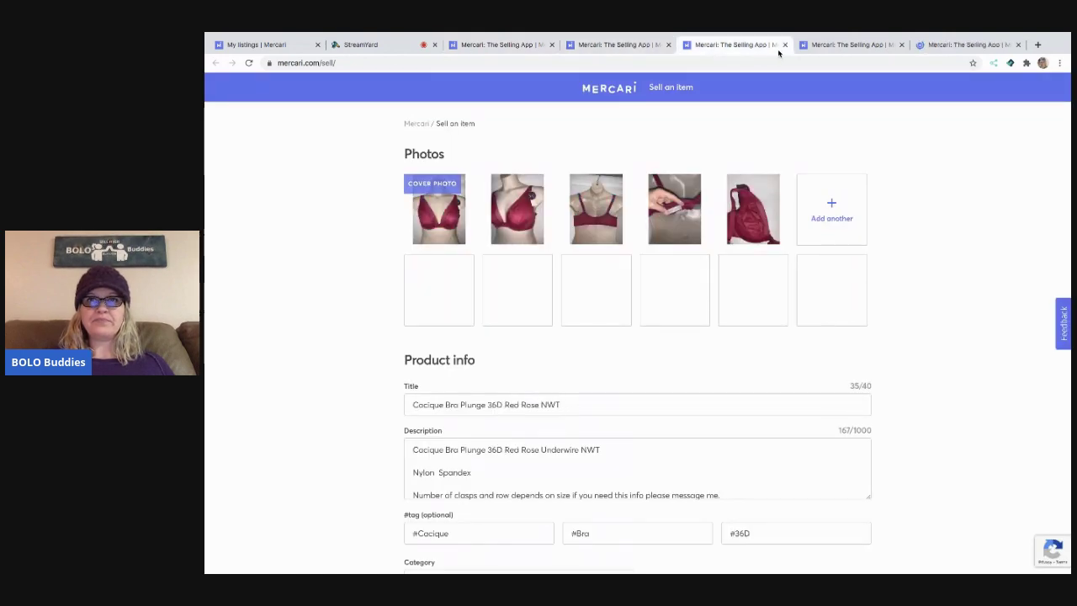
click(824, 44)
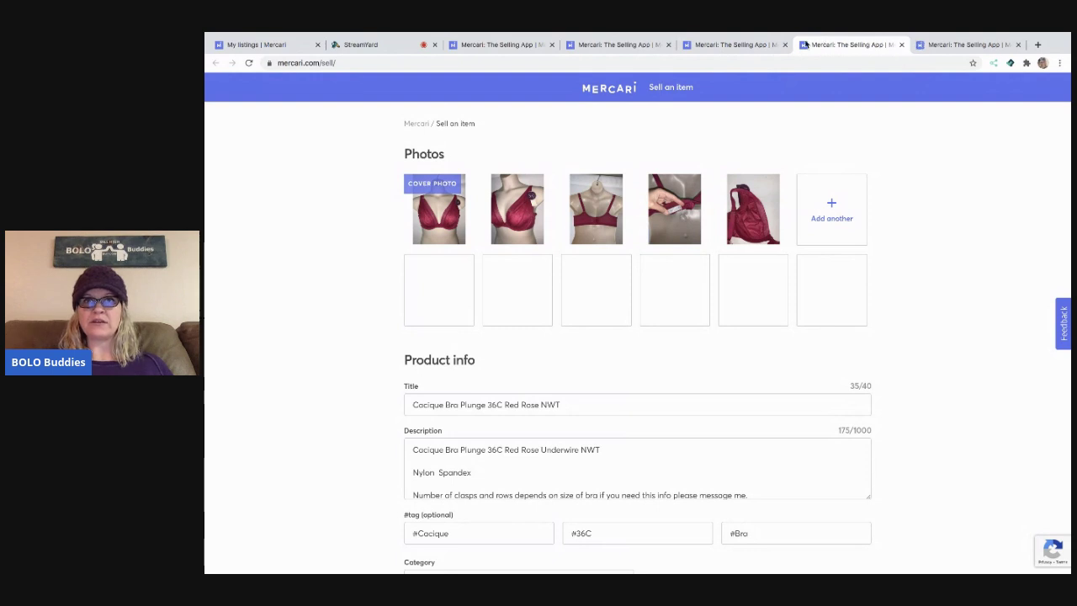
click(728, 46)
click(843, 45)
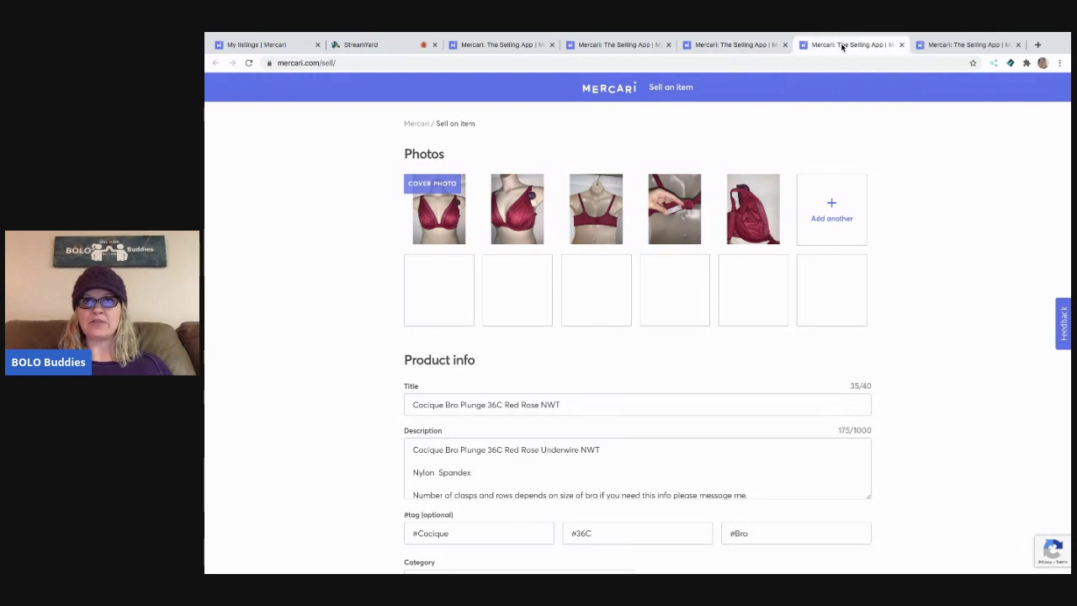
click(966, 47)
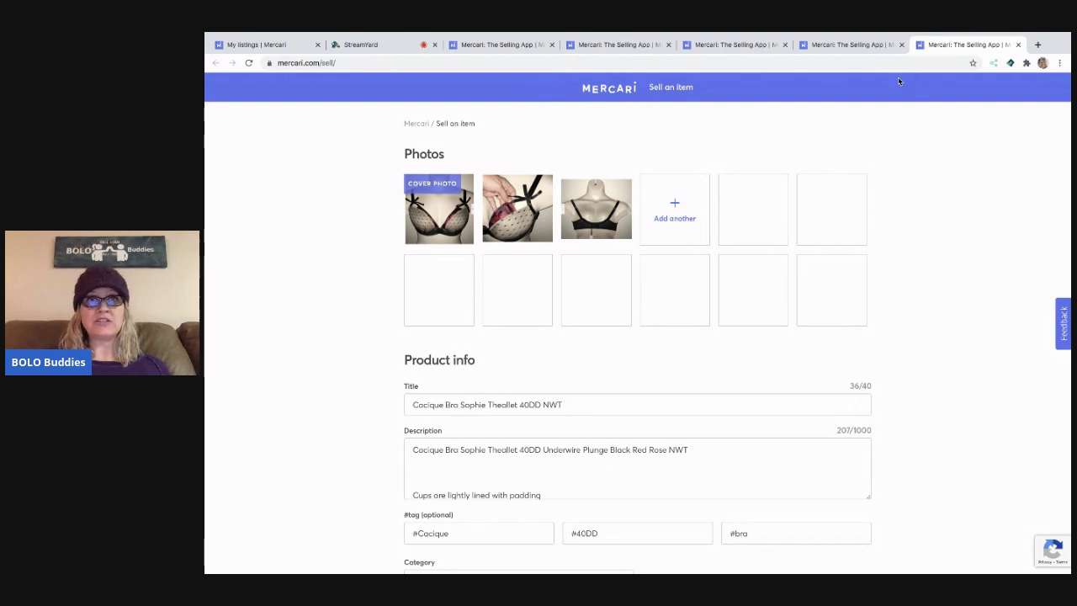
click(256, 44)
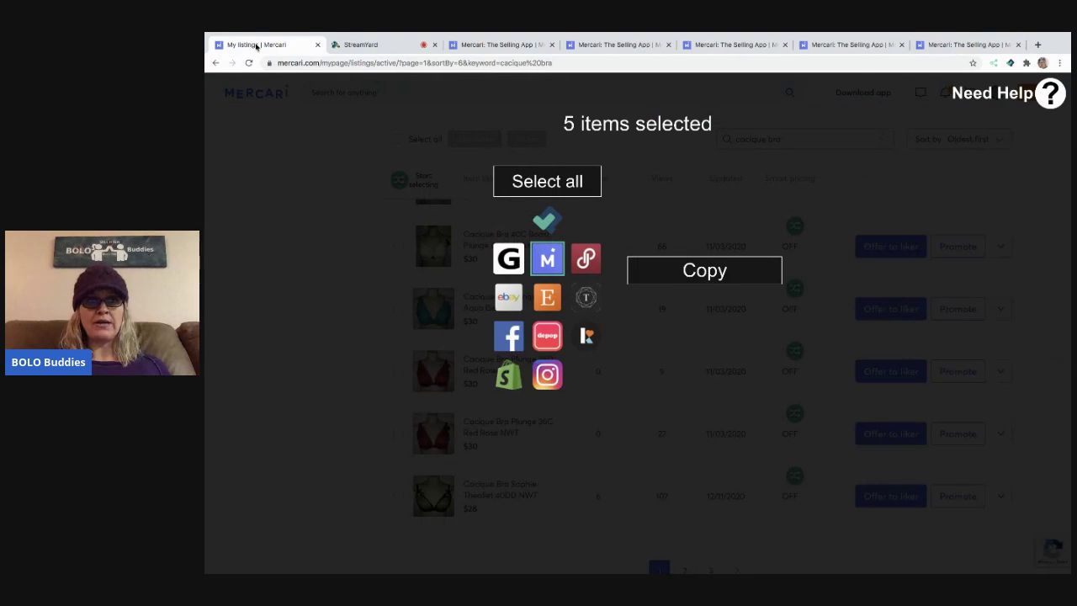
Step: Delete the five original listings, 40C Boost Plunge through Sophie Theallet 40DD
click(320, 281)
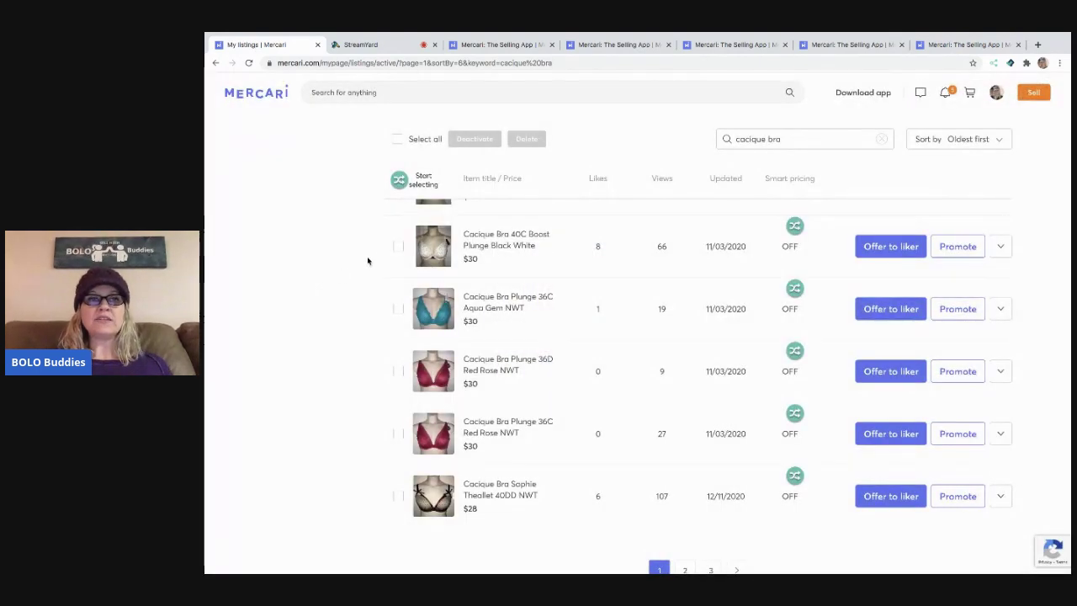
click(399, 247)
click(399, 310)
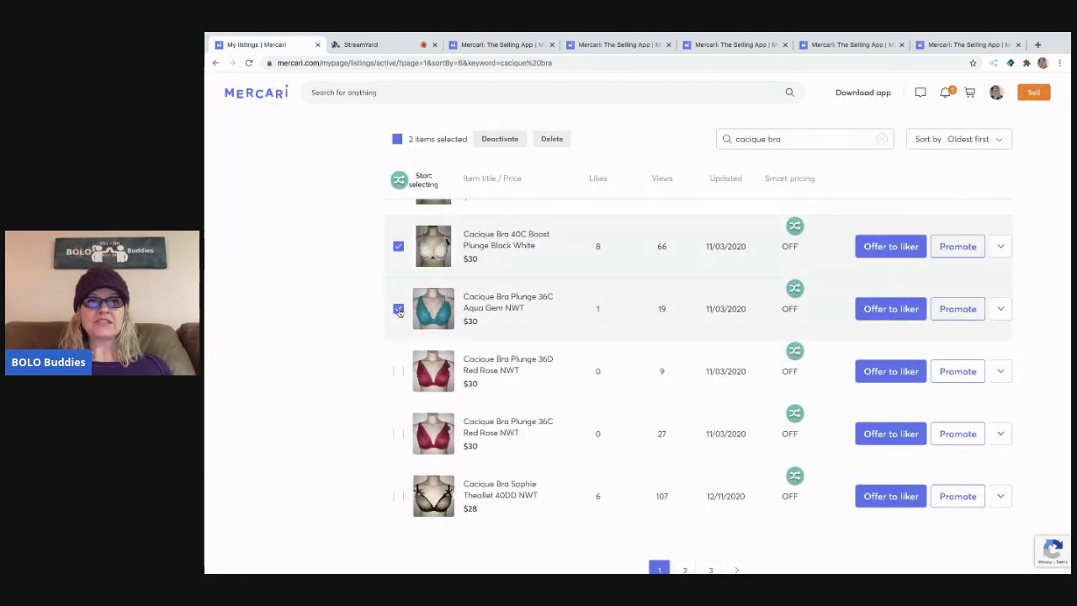
click(399, 371)
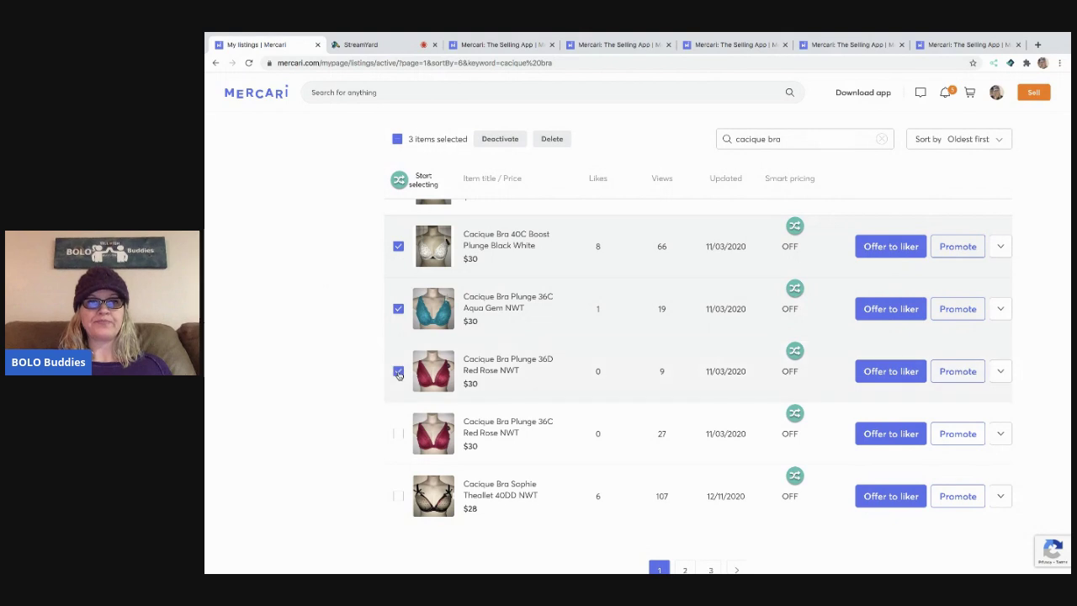
click(399, 434)
click(399, 496)
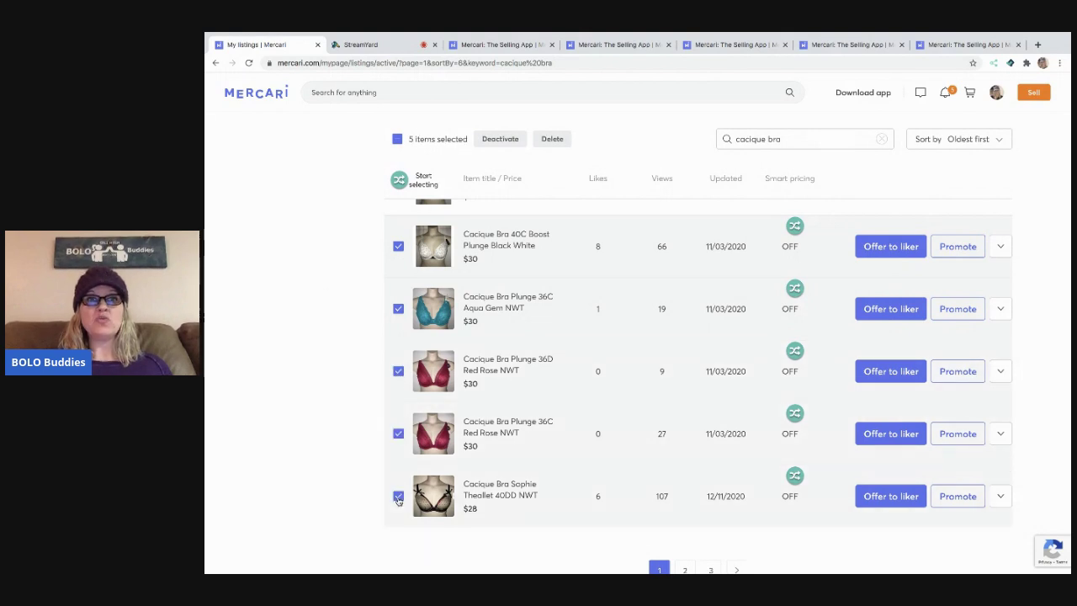
click(553, 141)
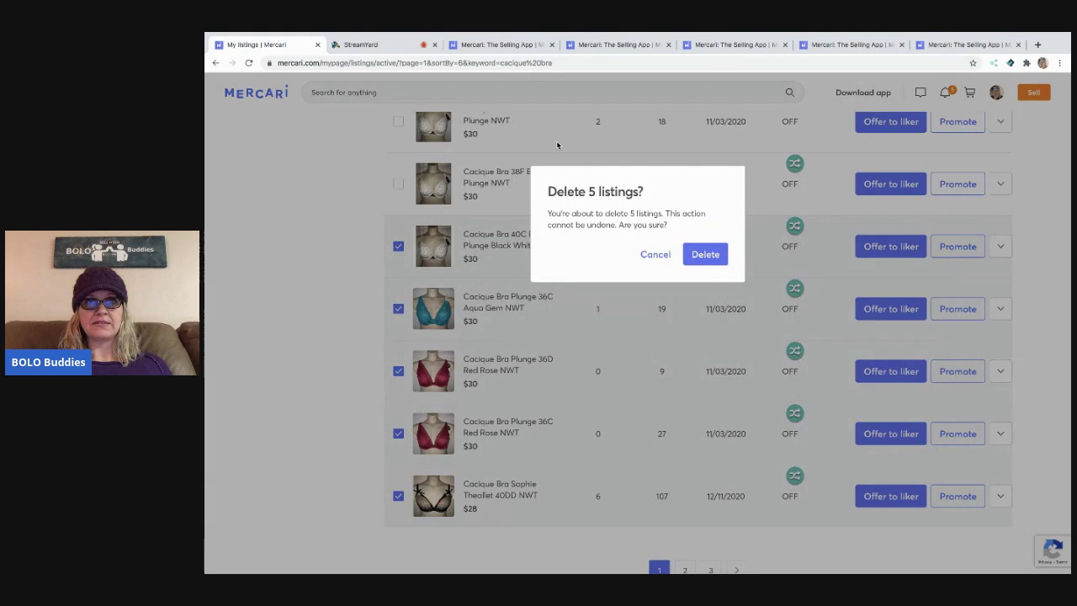
click(705, 254)
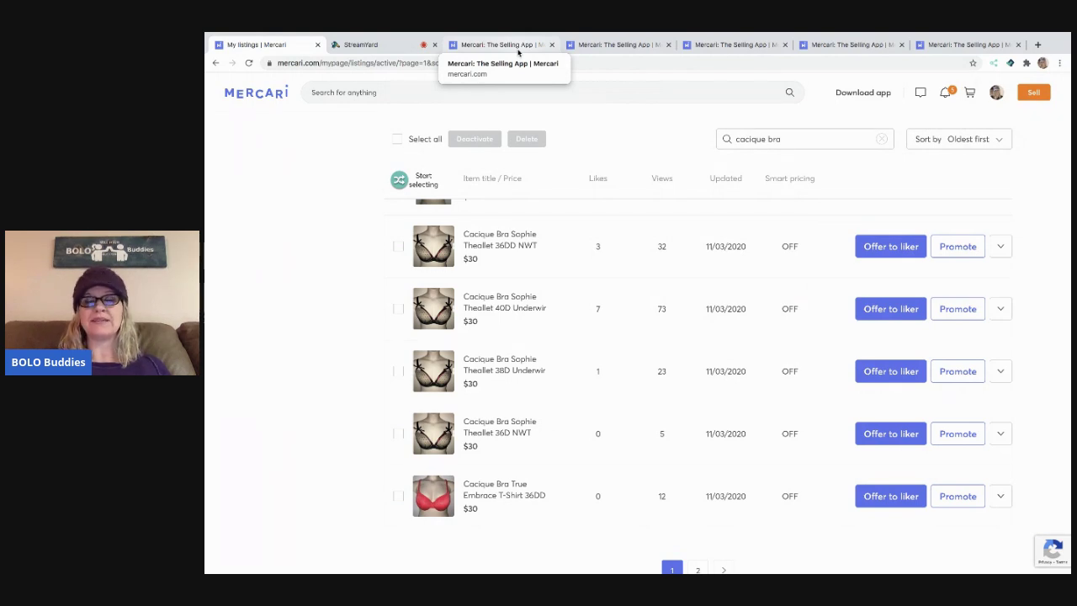
Step: End the 40C bra's title with 'NWT' and set category Bras, condition New
click(517, 47)
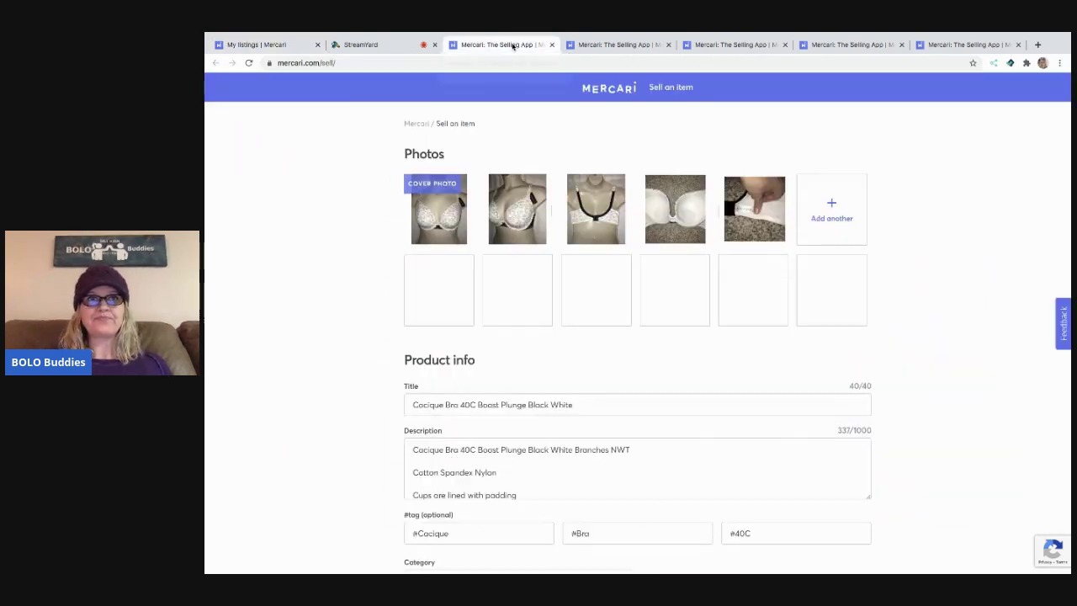
scroll(618, 344, down, 1)
scroll(618, 344, down, 1)
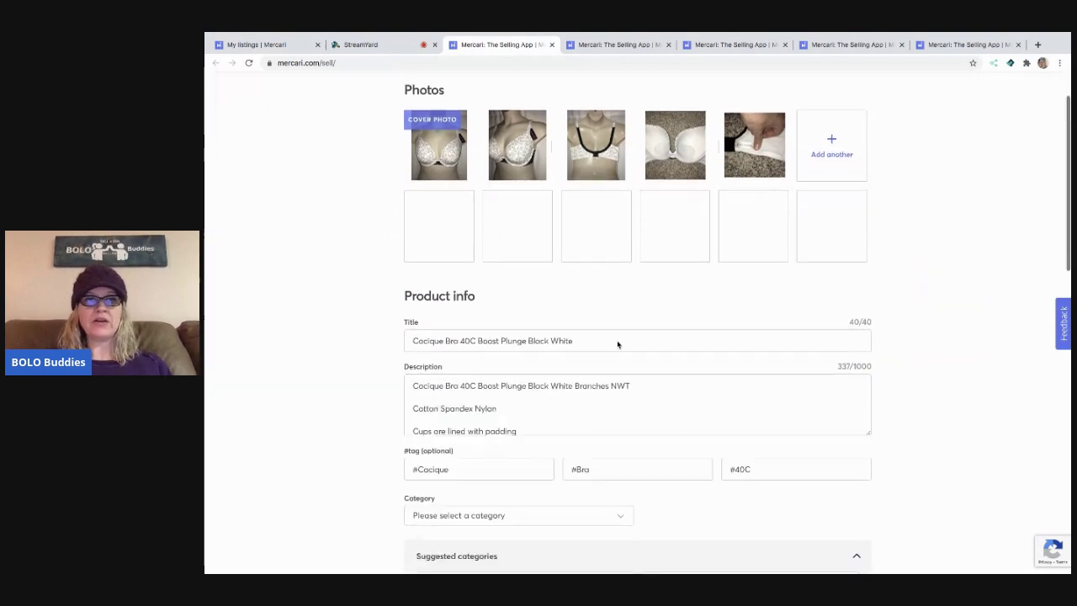
drag(528, 333, 605, 352)
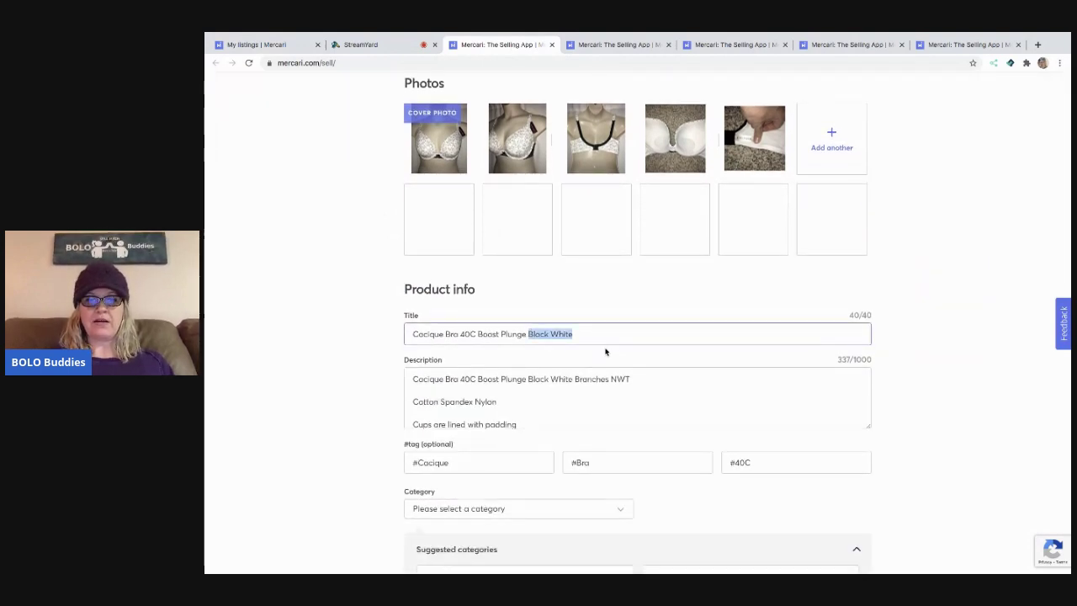
text(NWT)
scroll(620, 374, down, 1)
scroll(553, 411, down, 1)
scroll(553, 411, down, 1)
scroll(553, 412, down, 3)
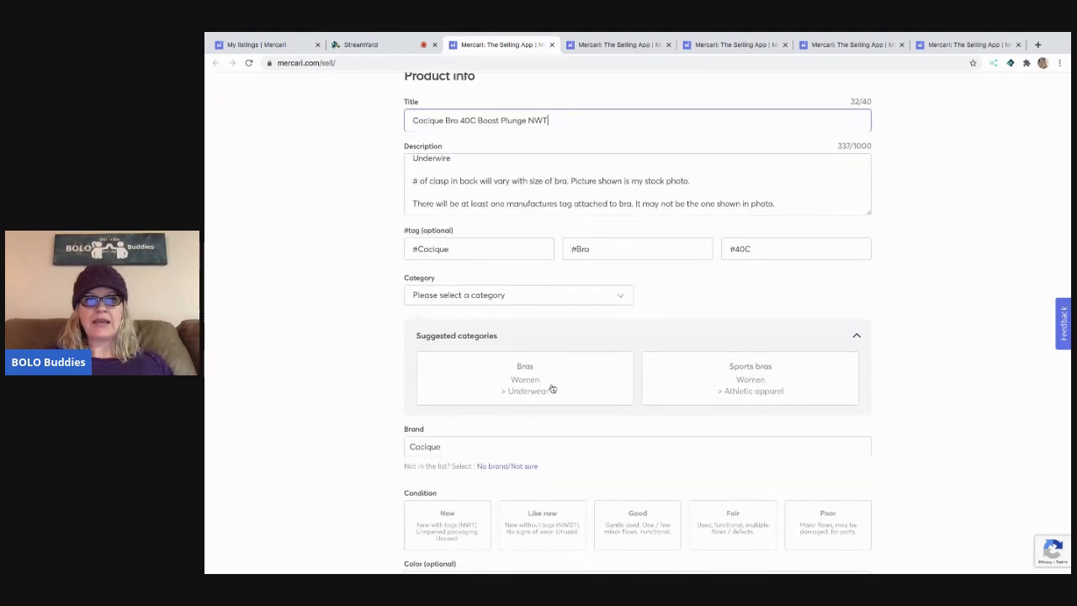
click(551, 389)
click(444, 485)
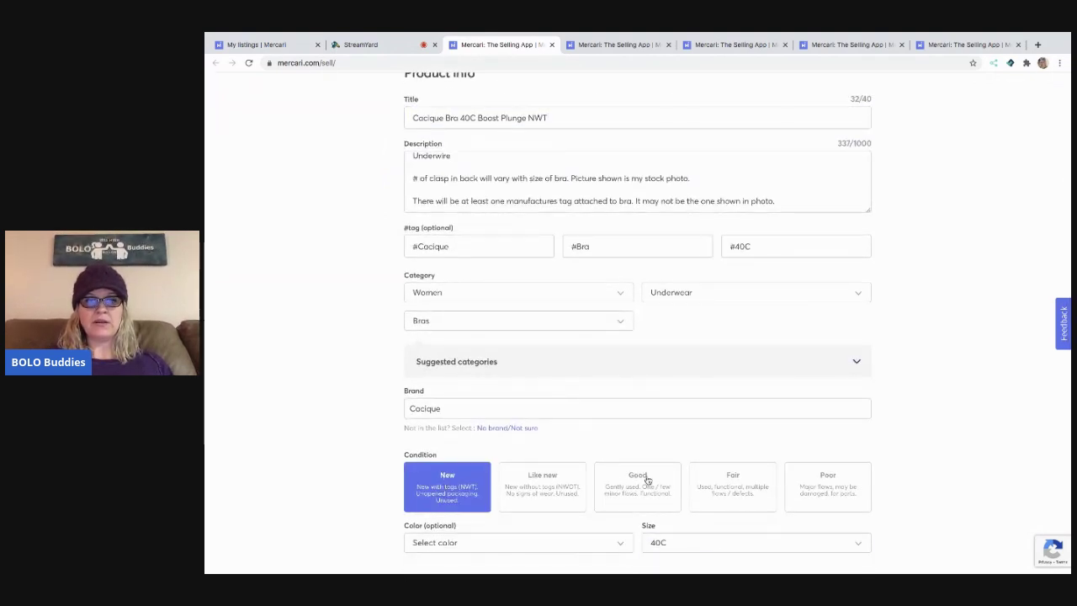
Step: Make shipping seller-paid, shipped on your own
scroll(647, 480, down, 2)
scroll(665, 483, down, 2)
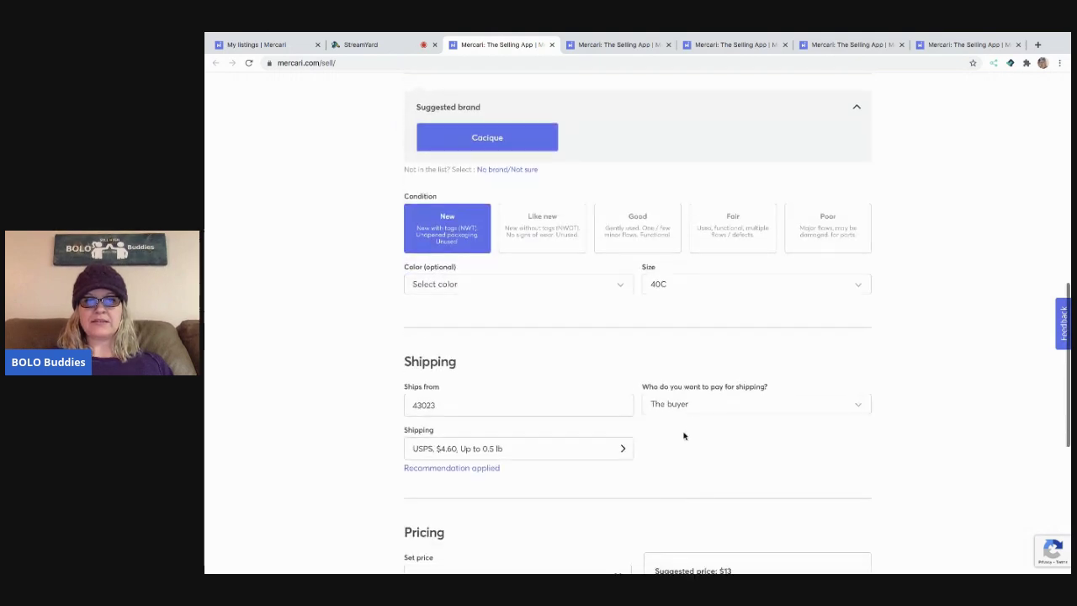
click(686, 410)
click(671, 445)
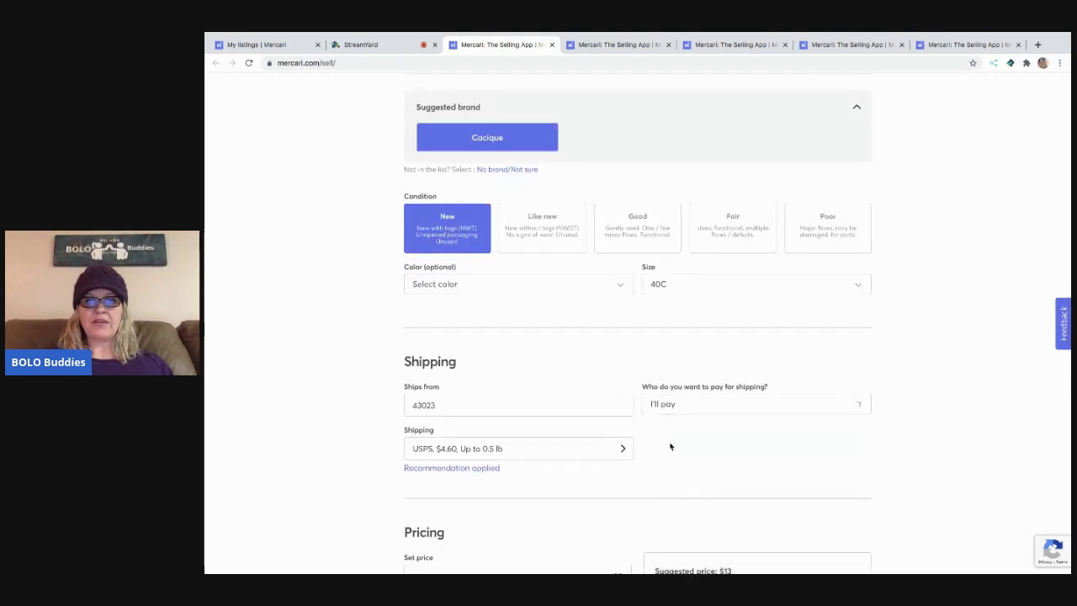
click(606, 451)
click(593, 264)
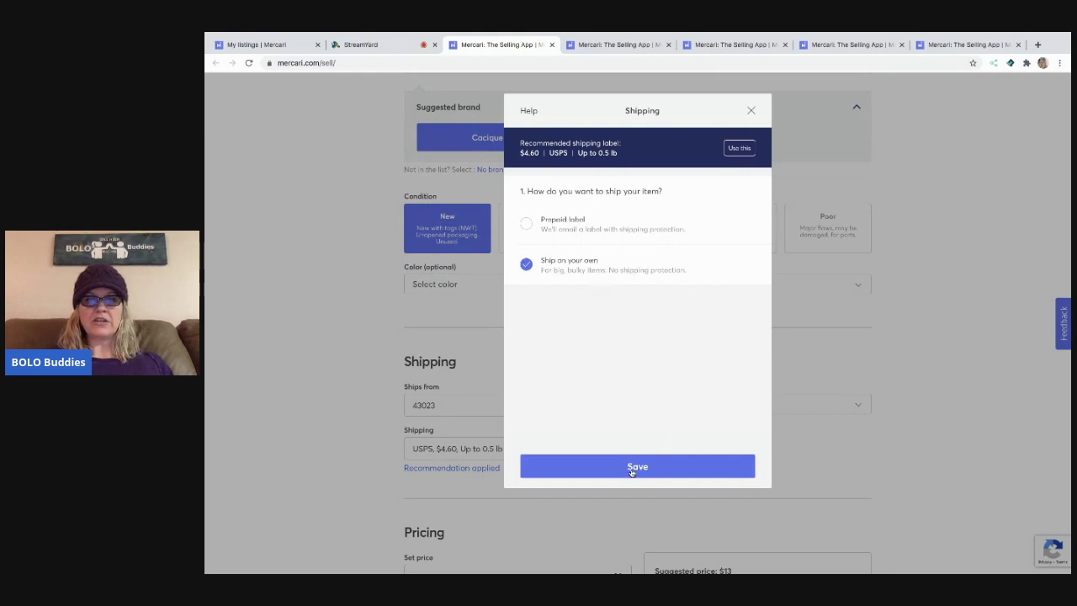
click(631, 468)
Step: Turn smart pricing off and list the 40C bra at $30
scroll(715, 467, down, 3)
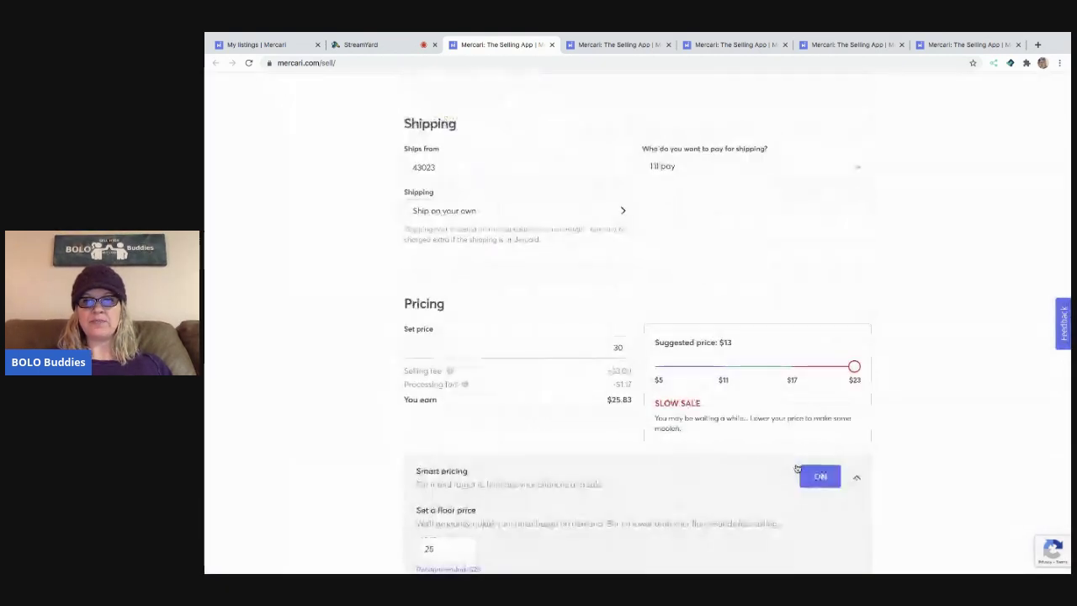
click(819, 477)
scroll(818, 481, down, 1)
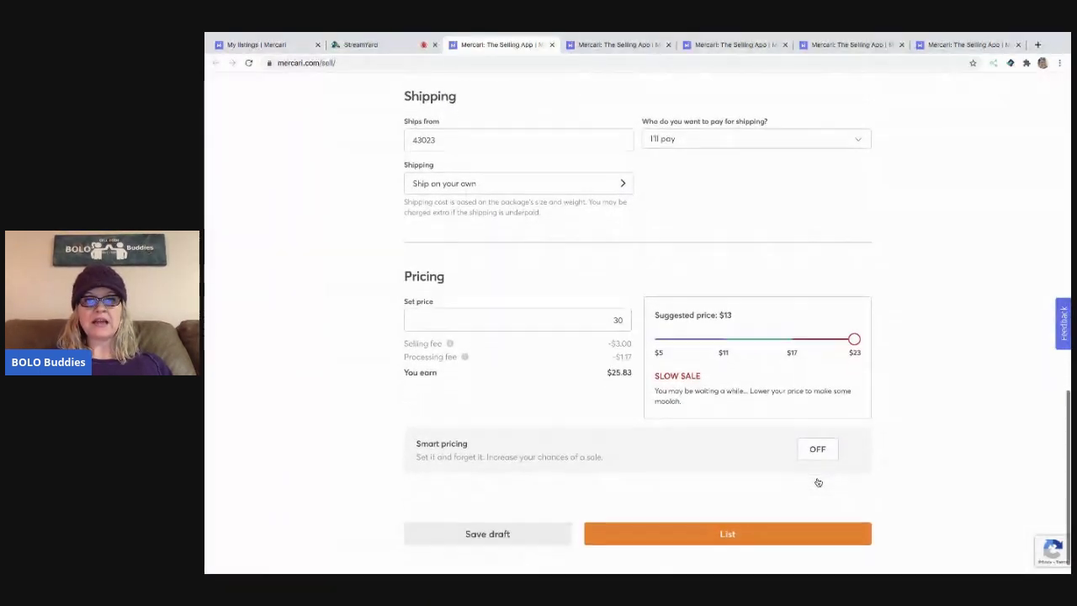
click(819, 451)
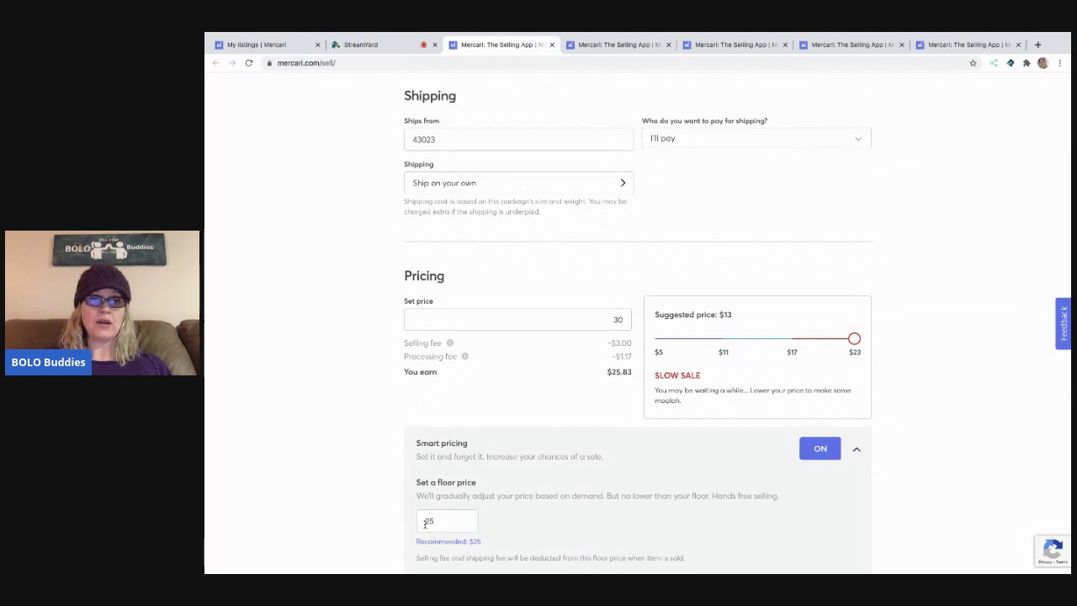
click(820, 451)
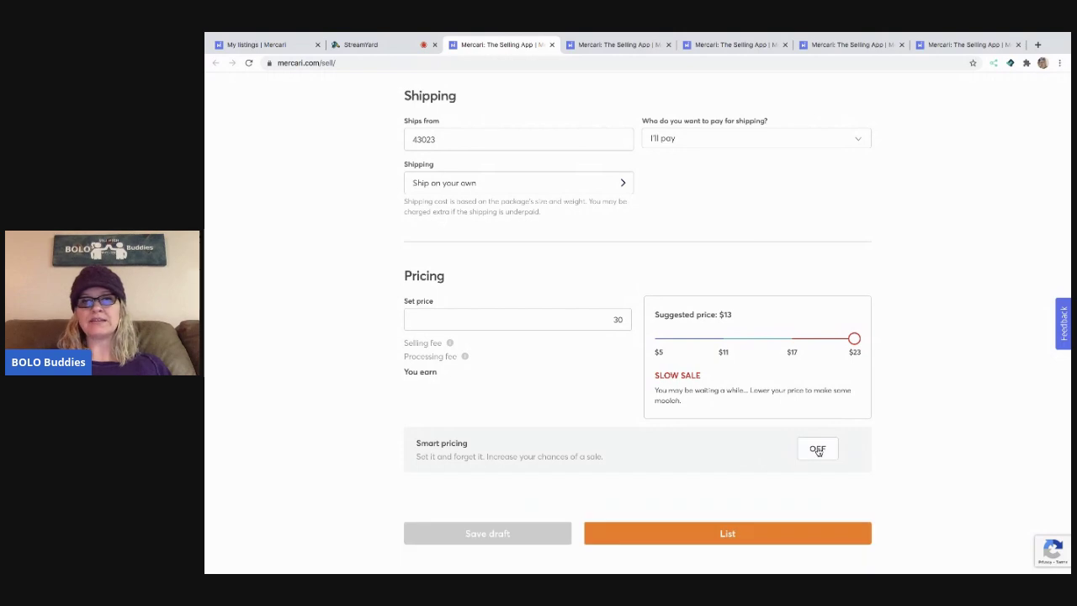
click(733, 536)
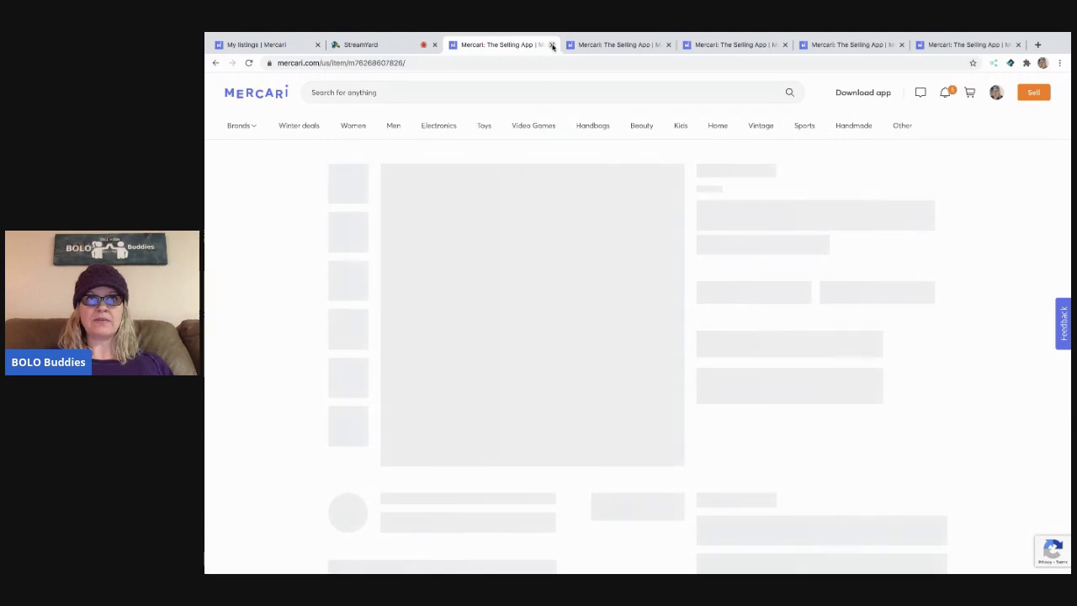
click(551, 44)
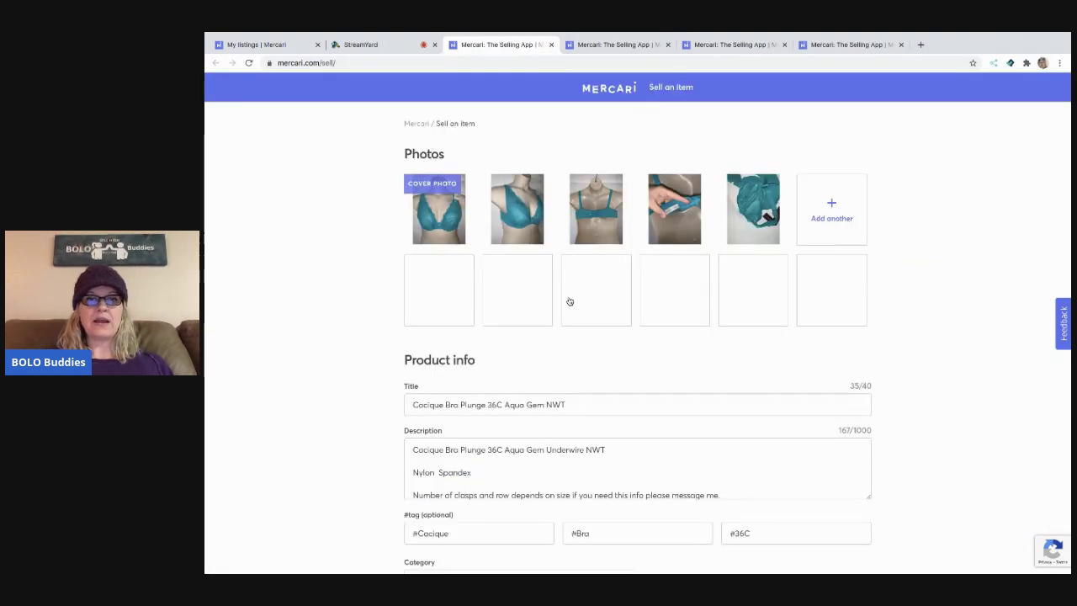
Step: Give the Aqua Gem form the Bras category and New condition
scroll(570, 300, down, 3)
scroll(569, 301, down, 2)
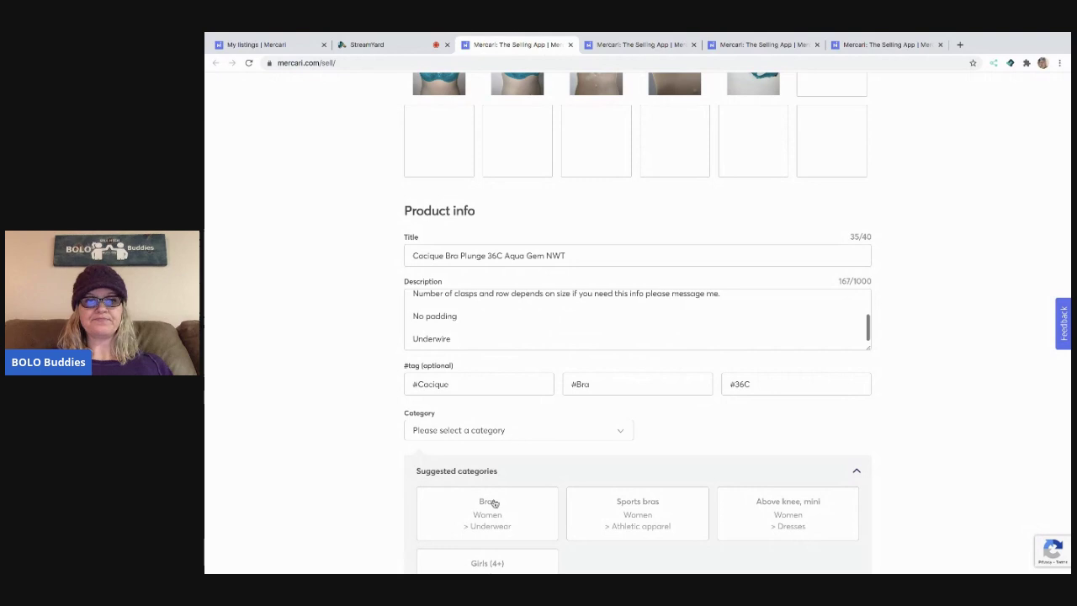
scroll(492, 502, down, 1)
click(488, 476)
scroll(488, 475, down, 4)
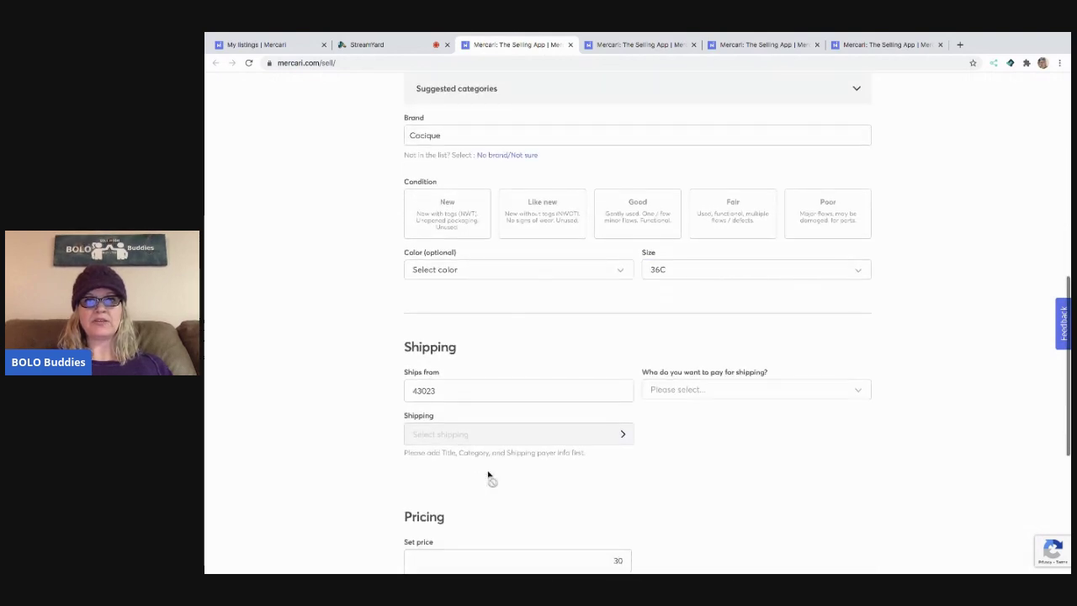
click(447, 225)
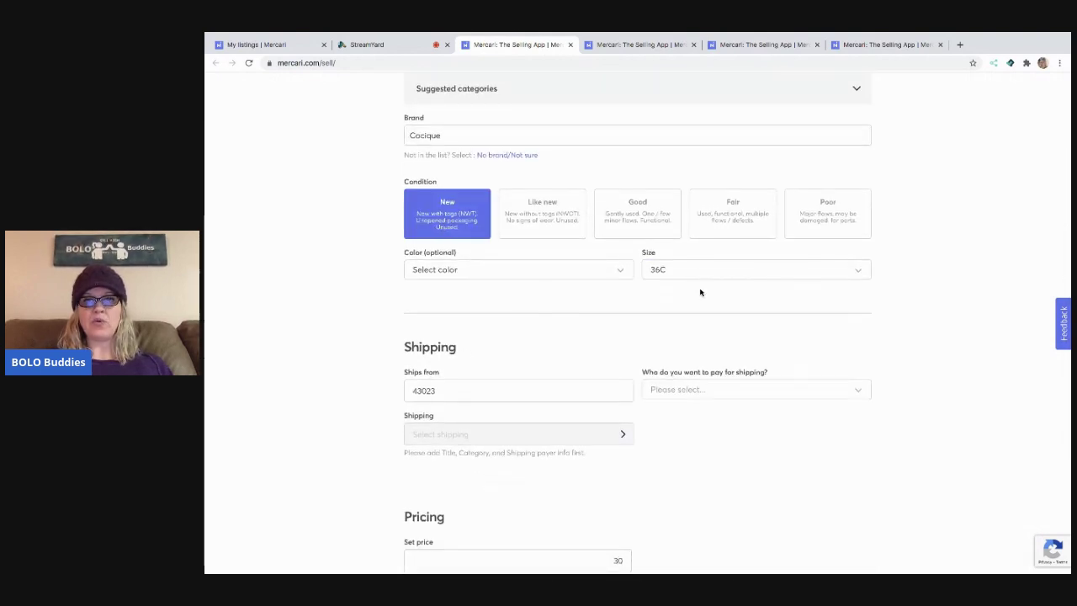
Step: Make the Aqua Gem's shipping seller-paid and shipped on your own
click(690, 391)
click(677, 430)
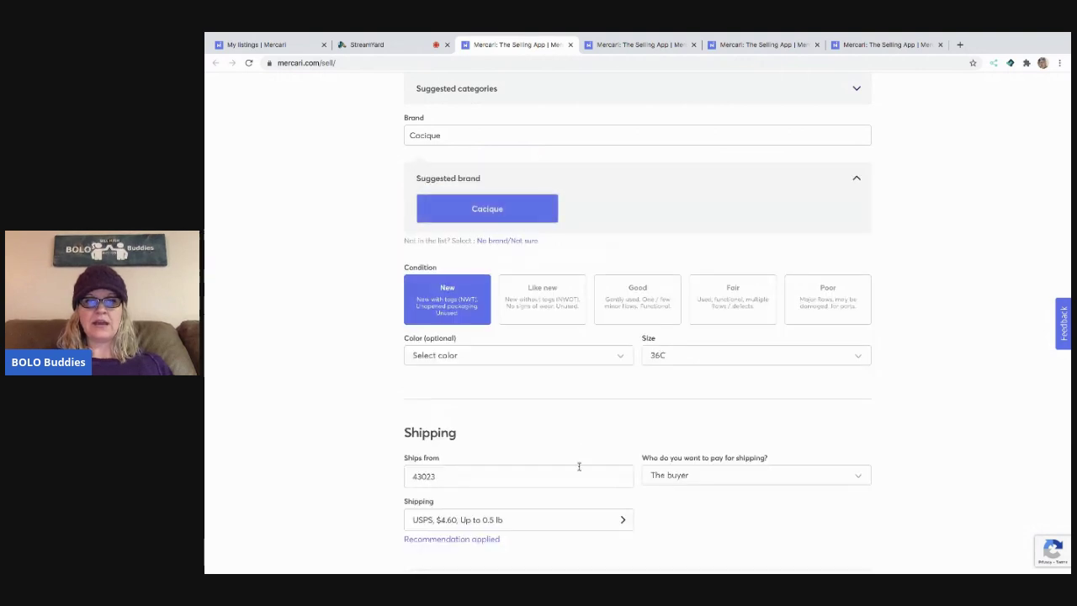
scroll(582, 436, down, 1)
click(577, 418)
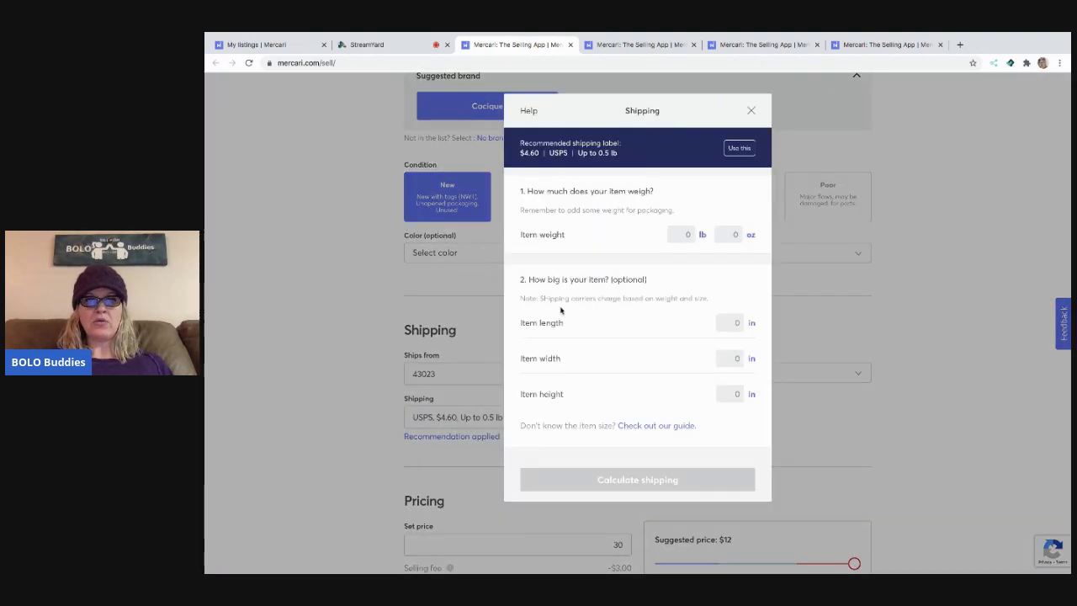
click(753, 113)
click(702, 375)
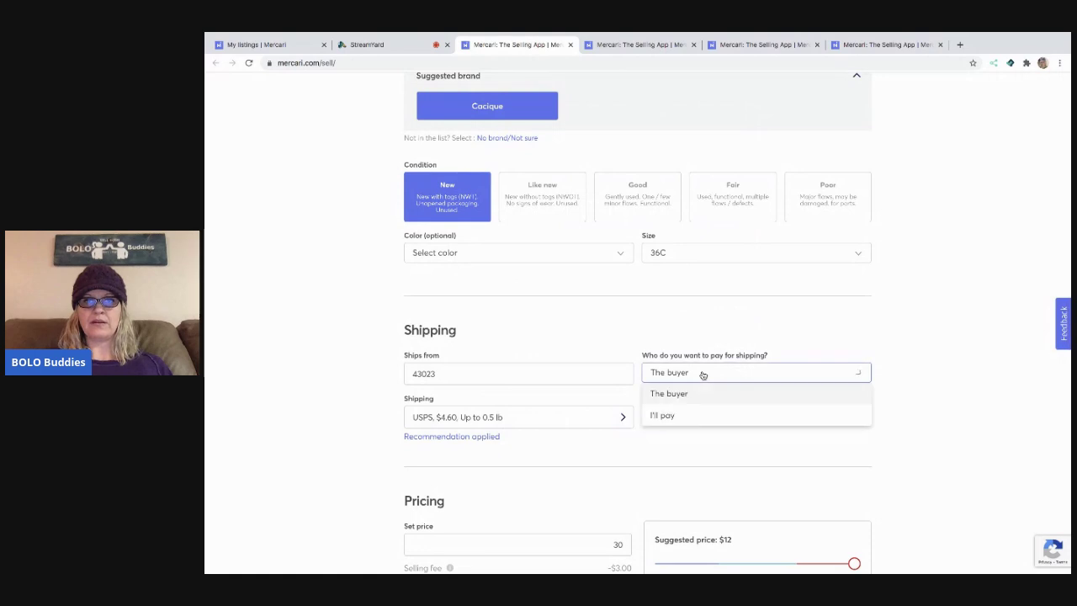
click(667, 414)
click(589, 414)
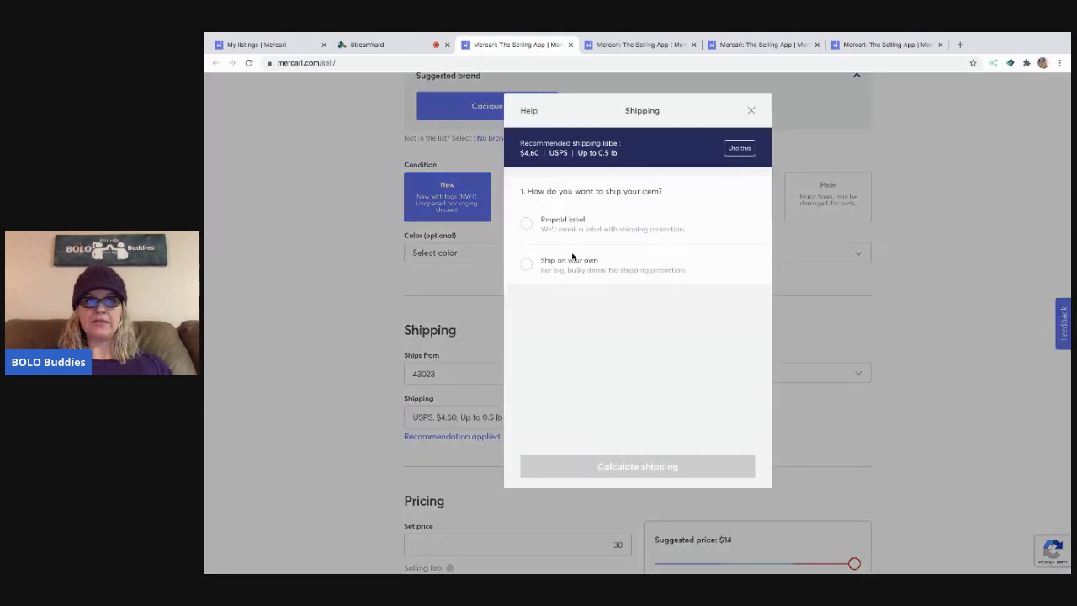
click(563, 274)
Step: Turn smart pricing off and list the Aqua Gem bra at $30
click(637, 468)
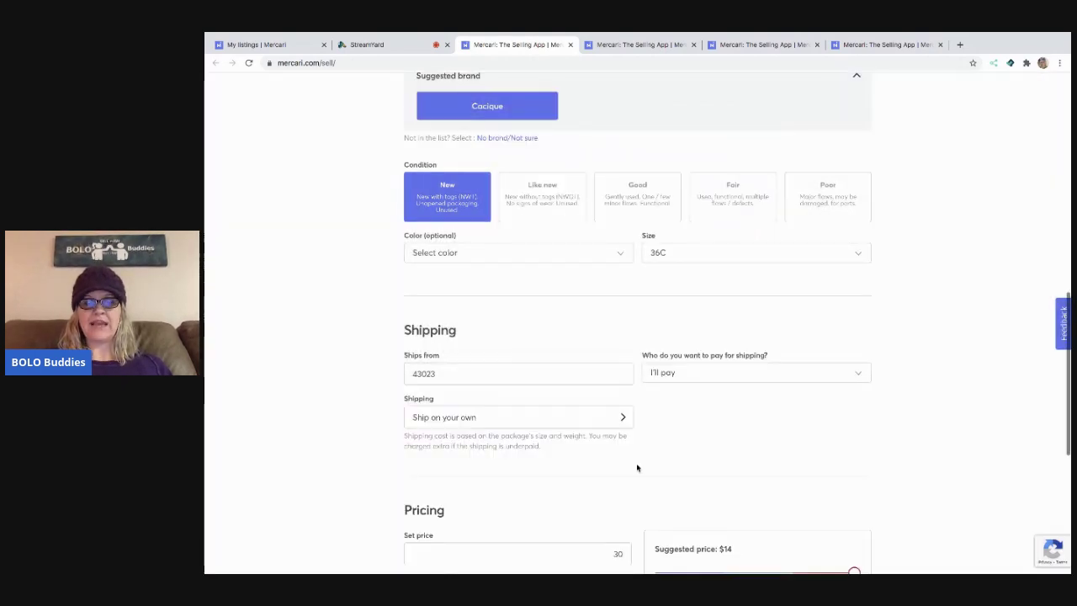
scroll(636, 463, down, 5)
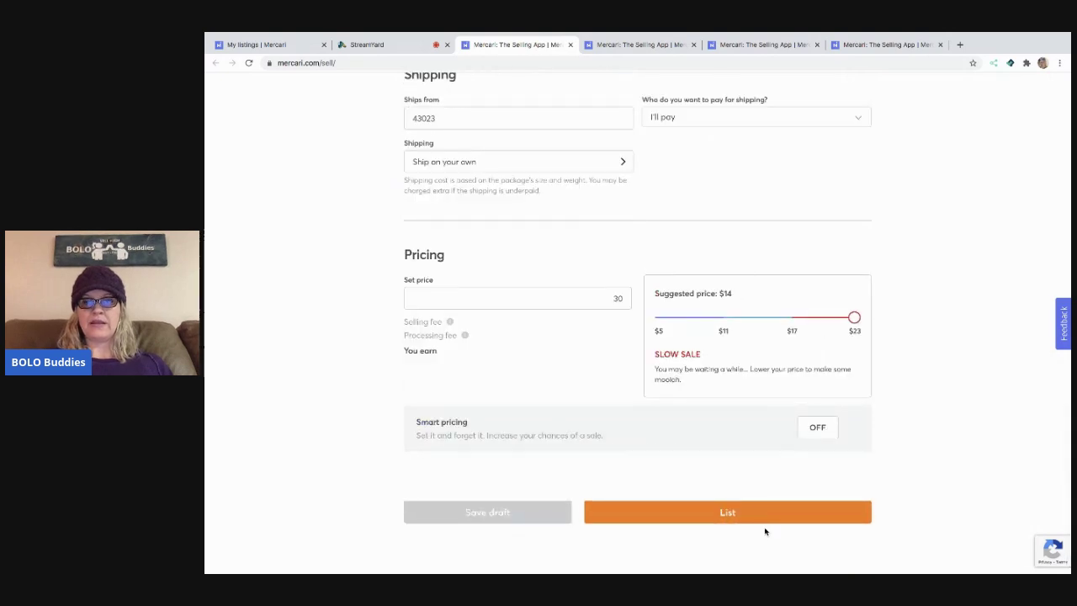
click(749, 514)
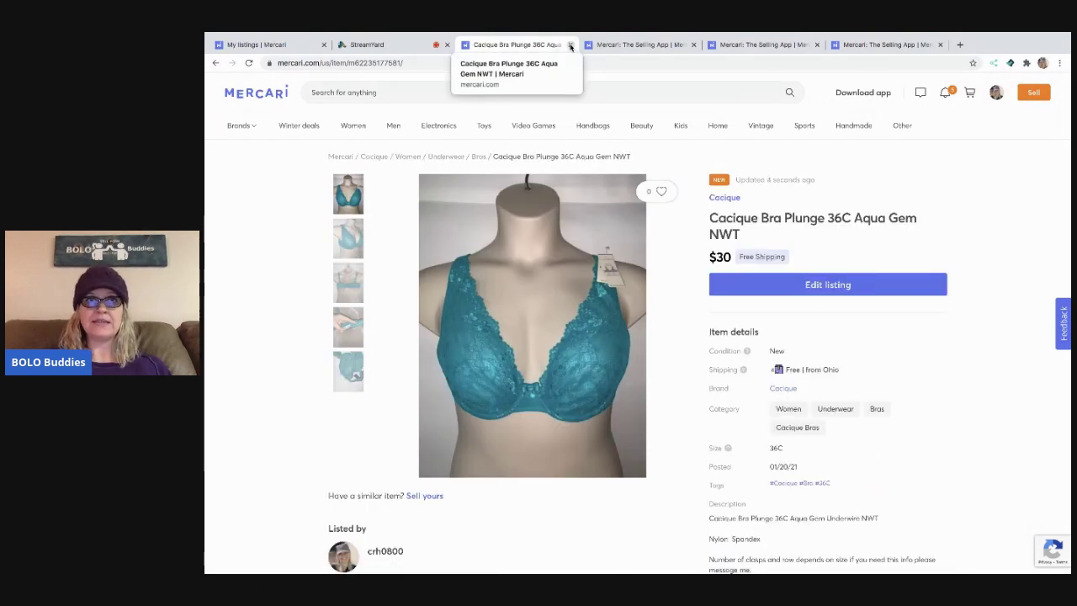
click(571, 44)
Step: Set the 36D Red Rose form's category to Bras and condition to New
scroll(556, 282, down, 2)
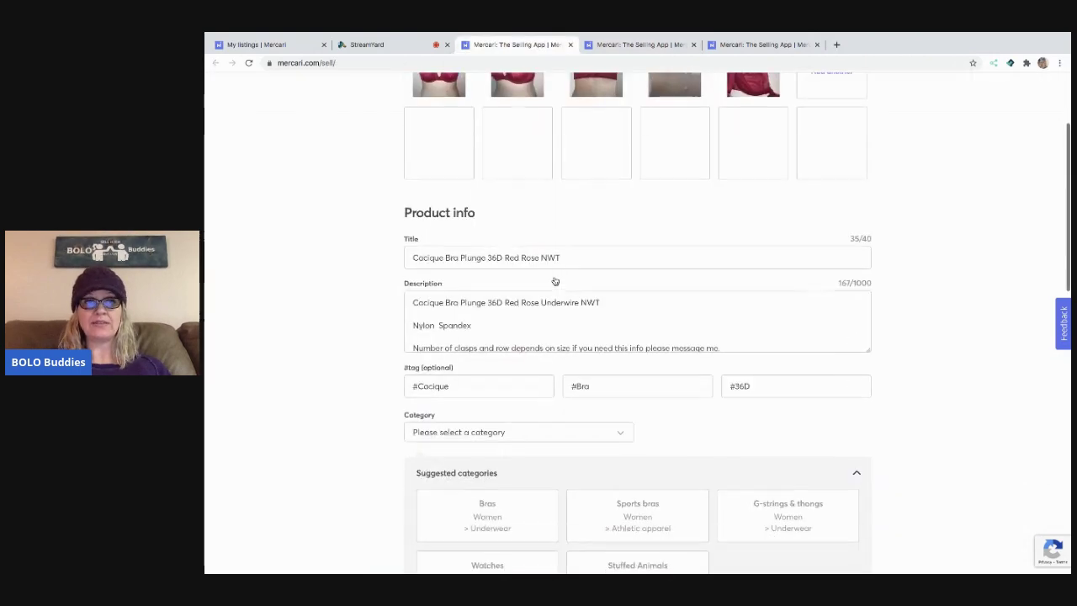
click(497, 457)
scroll(499, 463, down, 5)
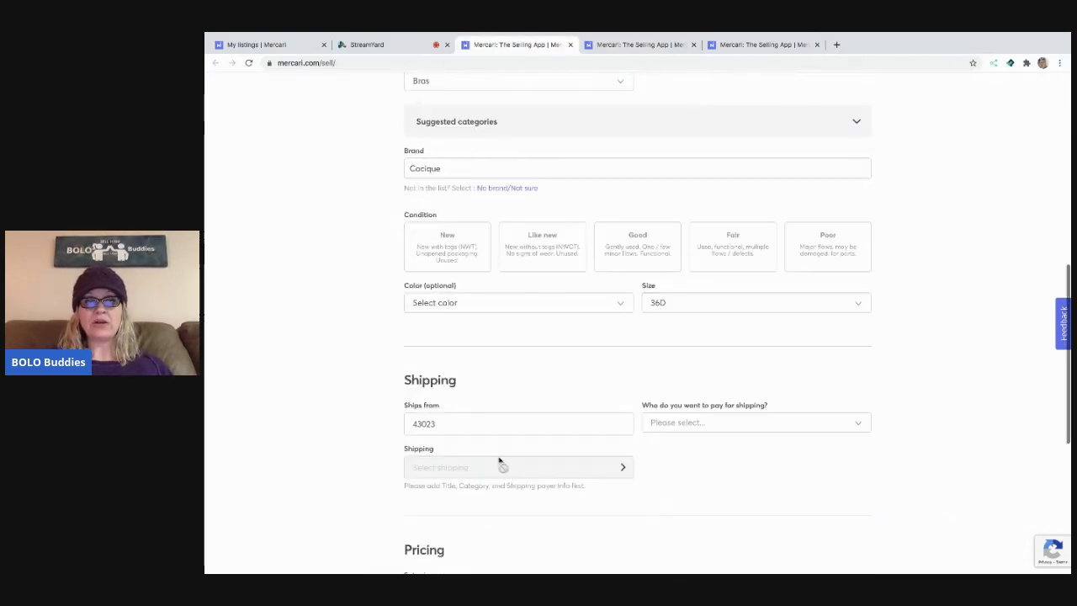
click(470, 252)
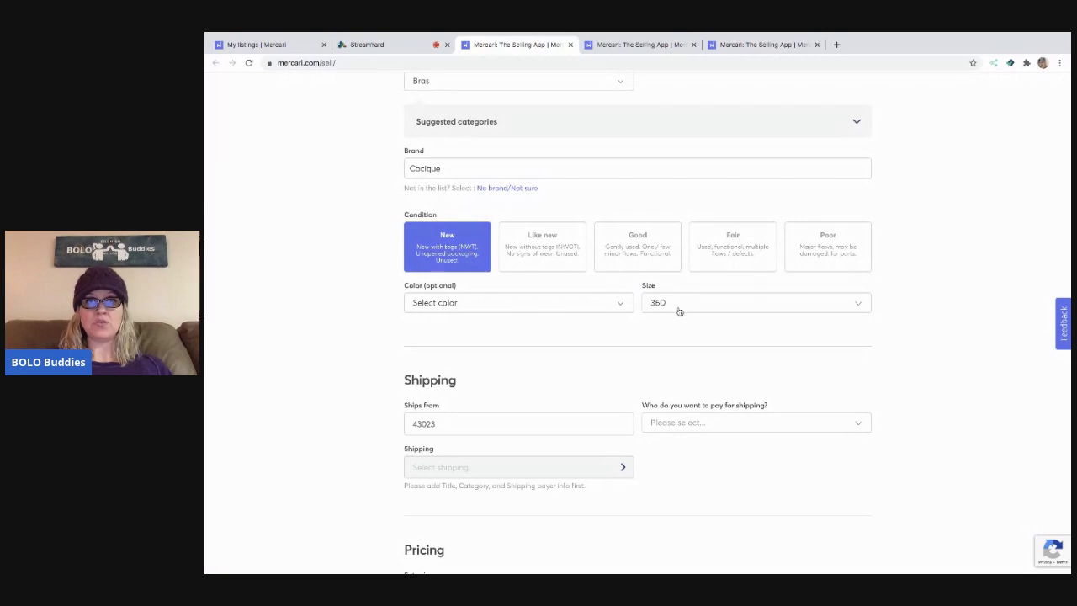
Step: Make the 36D Red Rose shipping seller-paid, shipped on your own
click(682, 429)
click(674, 463)
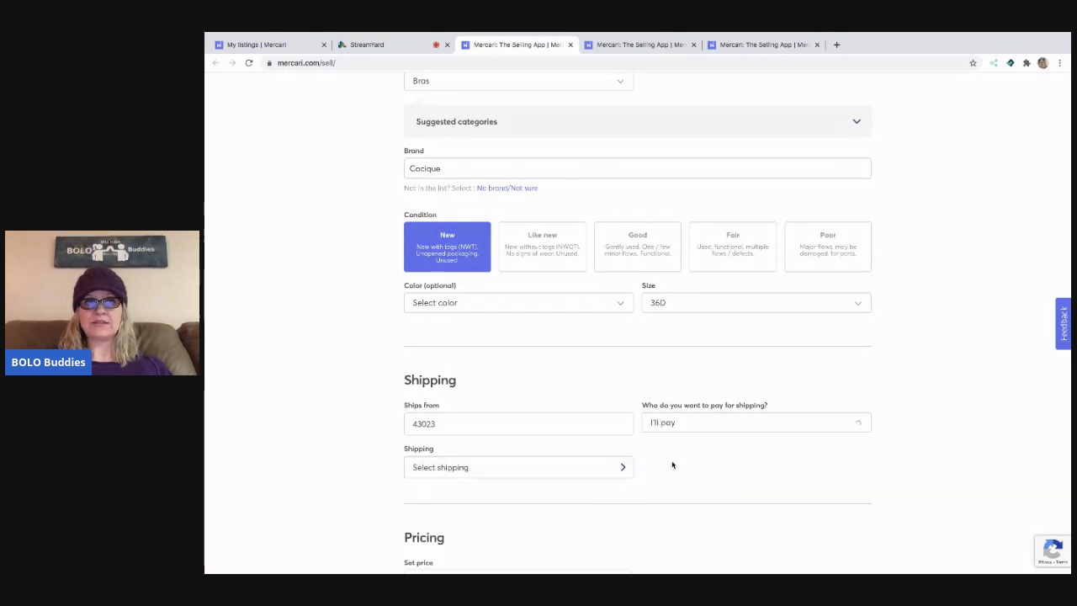
click(621, 467)
click(751, 110)
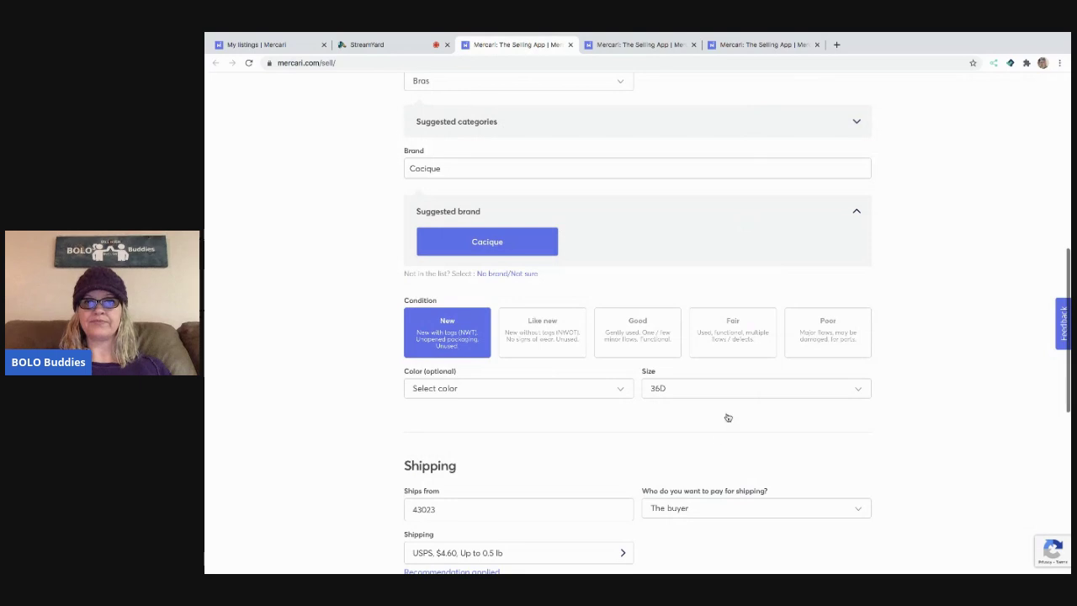
click(674, 509)
click(660, 551)
scroll(649, 353, down, 3)
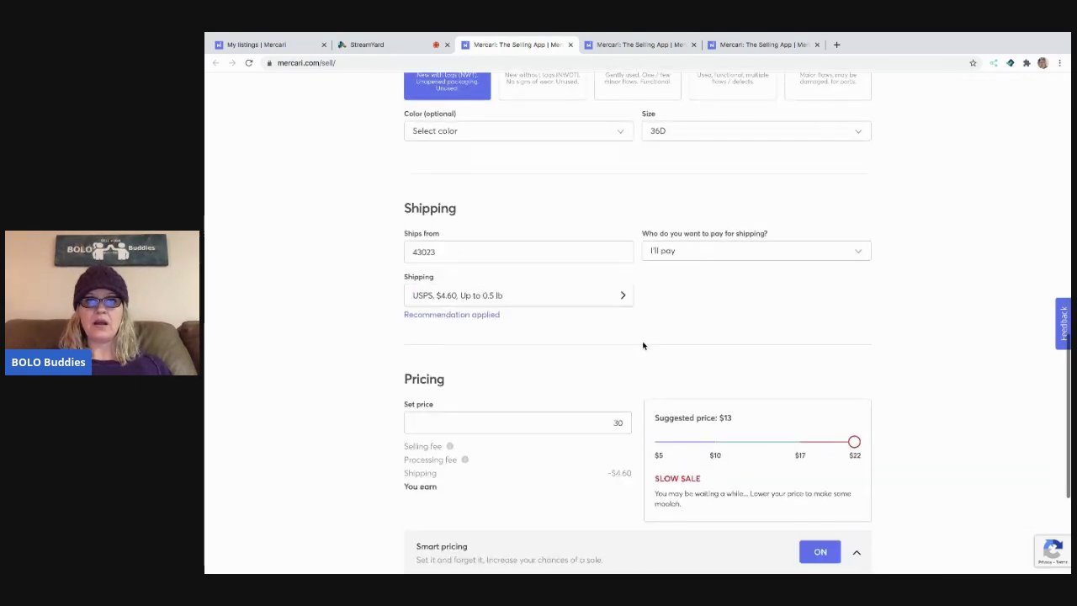
click(611, 305)
click(593, 269)
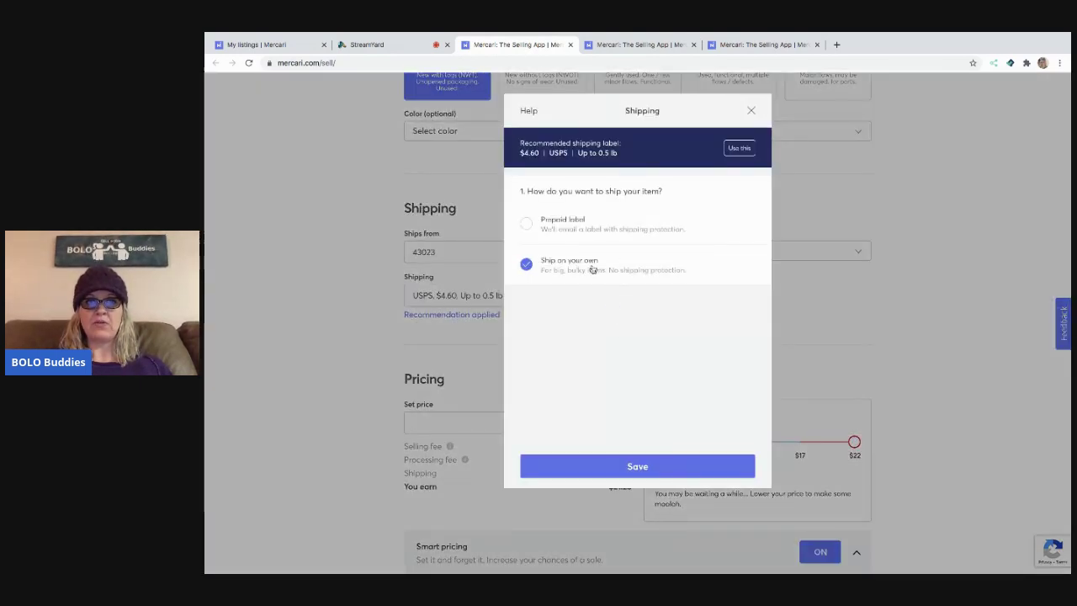
click(637, 466)
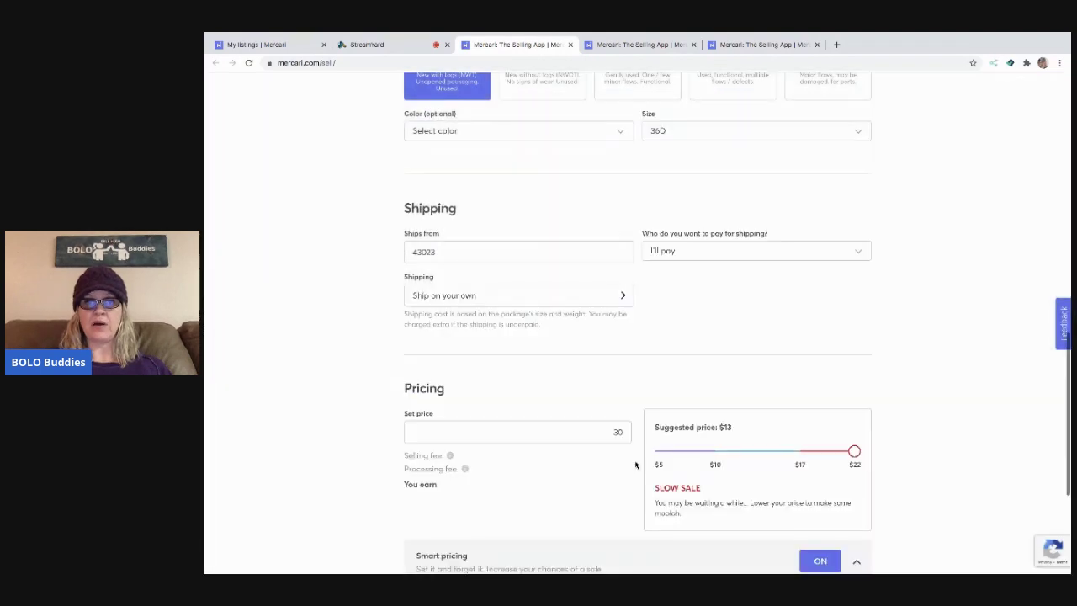
Step: Turn smart pricing off and list the 36D Red Rose bra at $30
click(815, 562)
scroll(813, 561, down, 3)
click(734, 514)
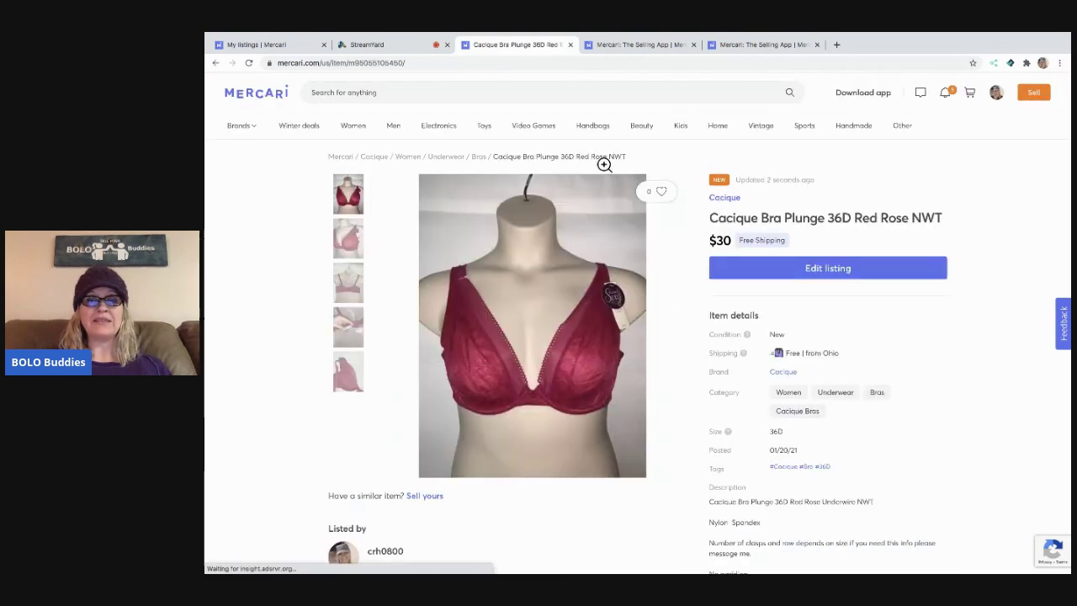
Step: Set the 36C Red Rose form's category to Bras and condition to New
click(570, 47)
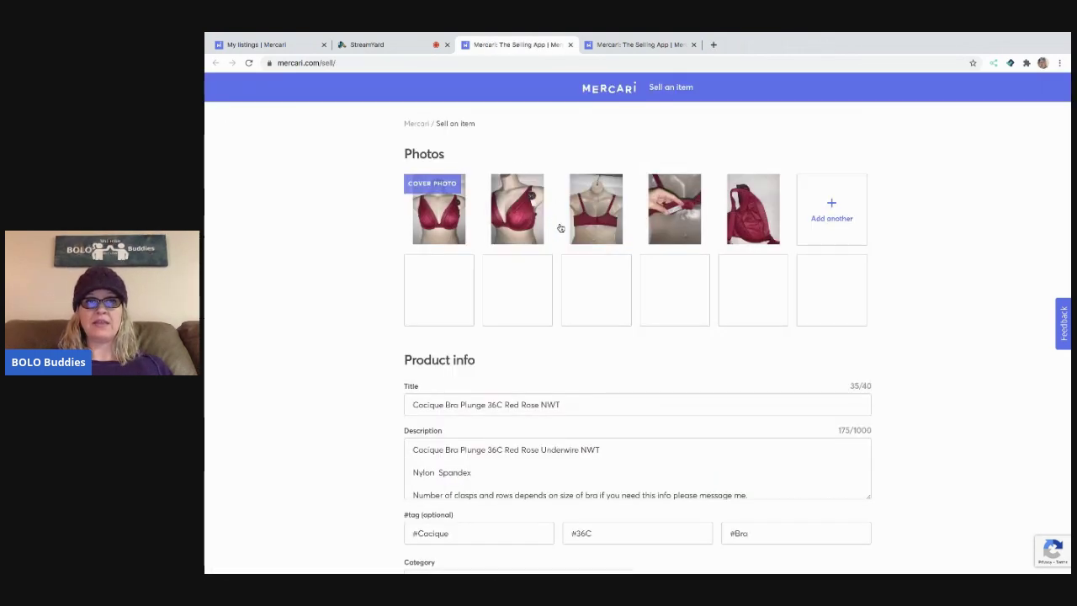
scroll(555, 253, down, 3)
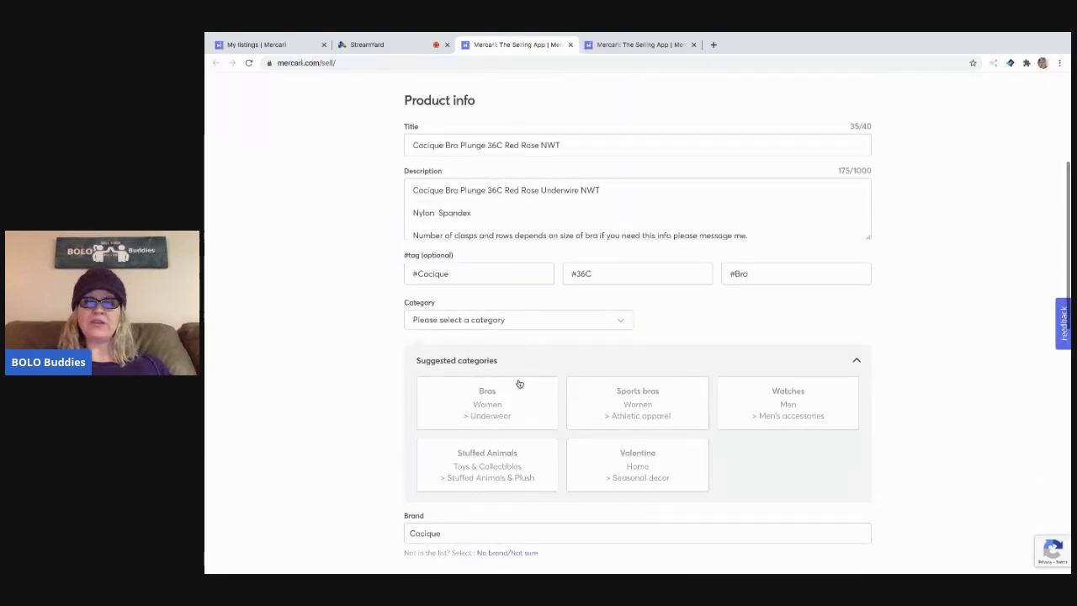
click(510, 399)
scroll(510, 399, down, 3)
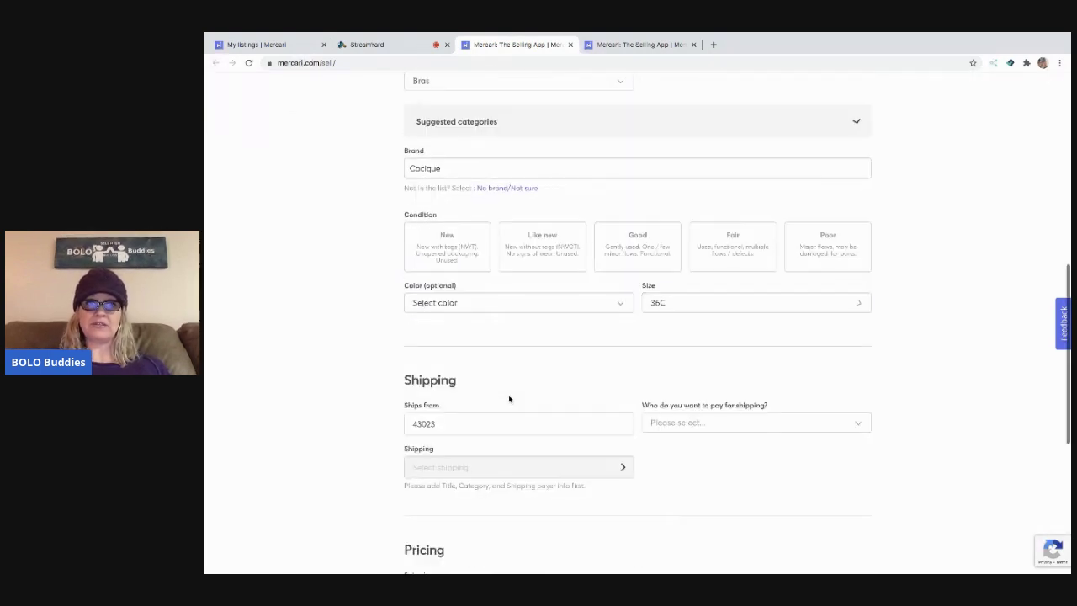
click(455, 260)
Step: Make the 36C Red Rose shipping seller-paid, shipped on your own
click(697, 425)
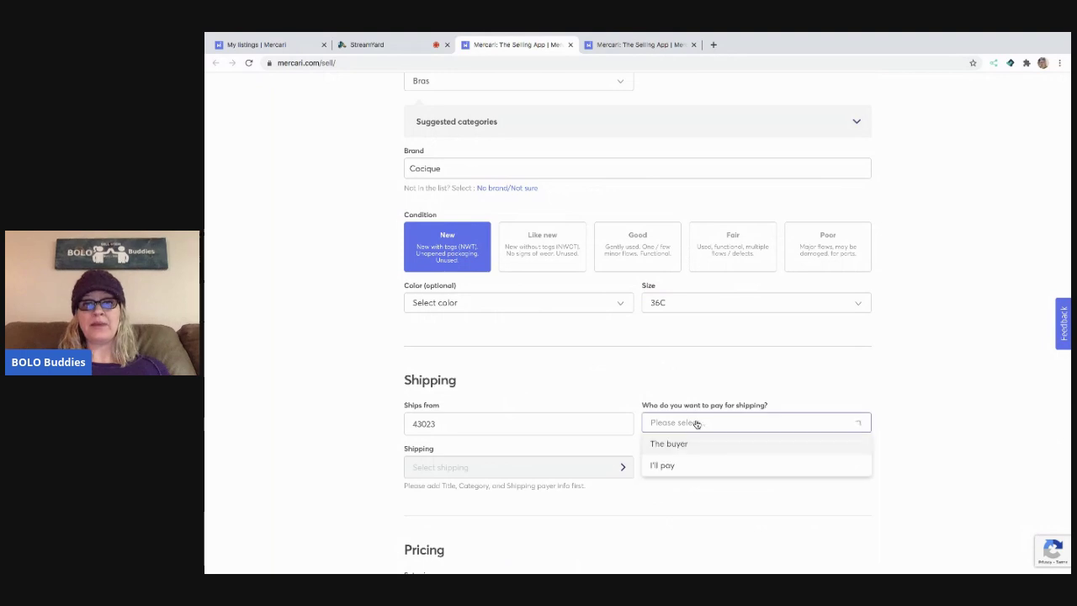
click(665, 466)
click(587, 469)
click(588, 216)
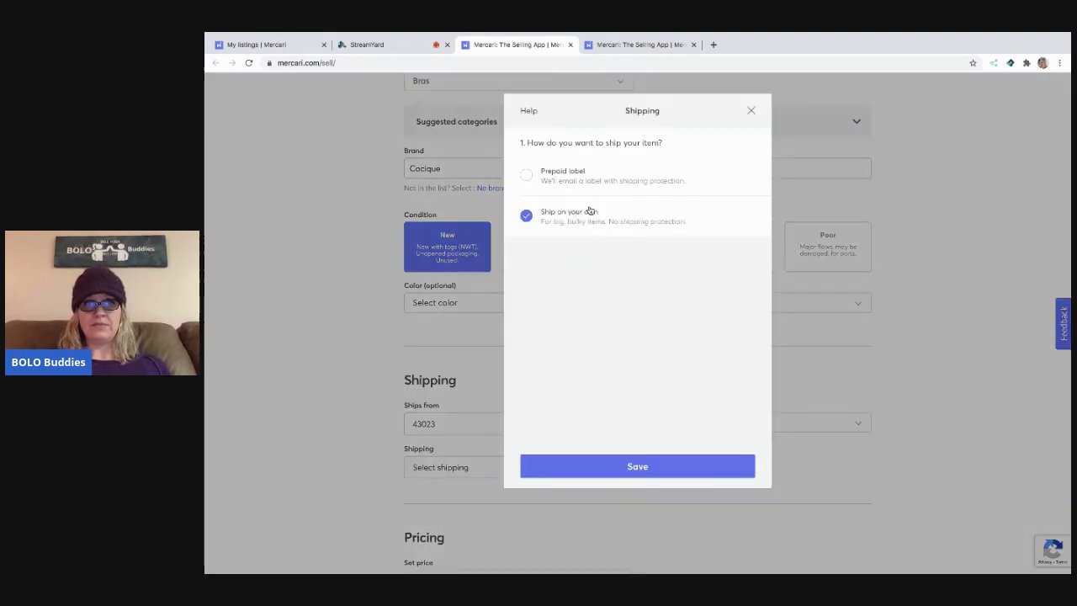
click(643, 470)
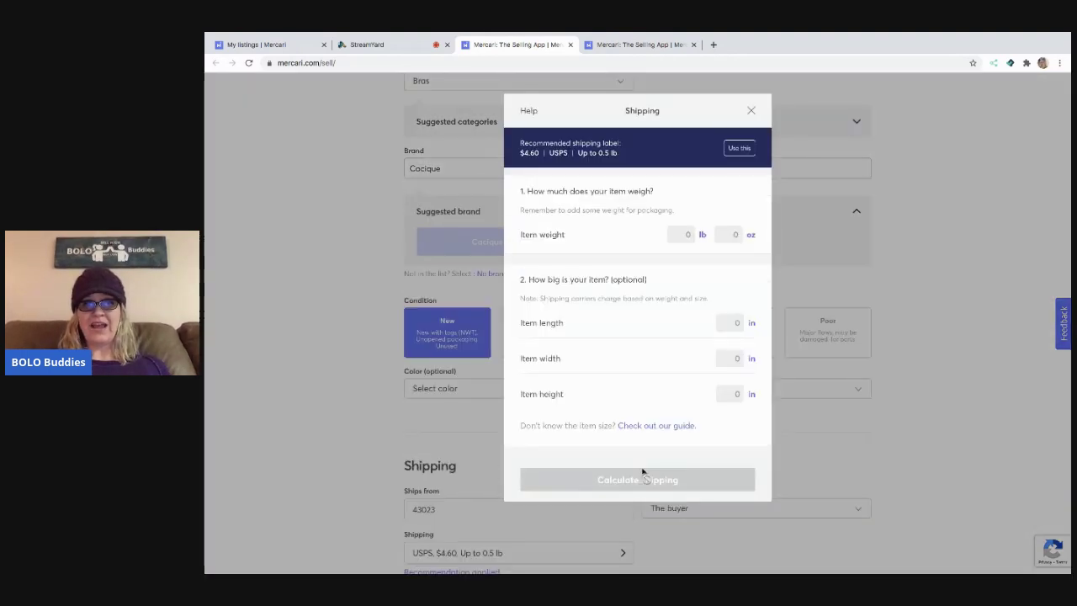
click(751, 110)
scroll(692, 507, down, 2)
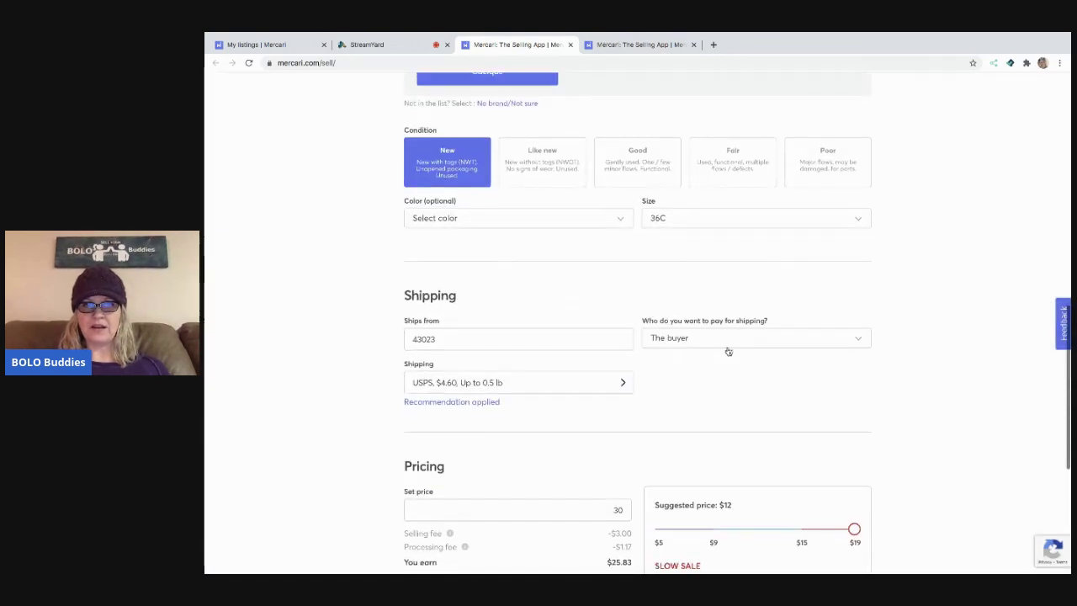
click(723, 340)
click(668, 386)
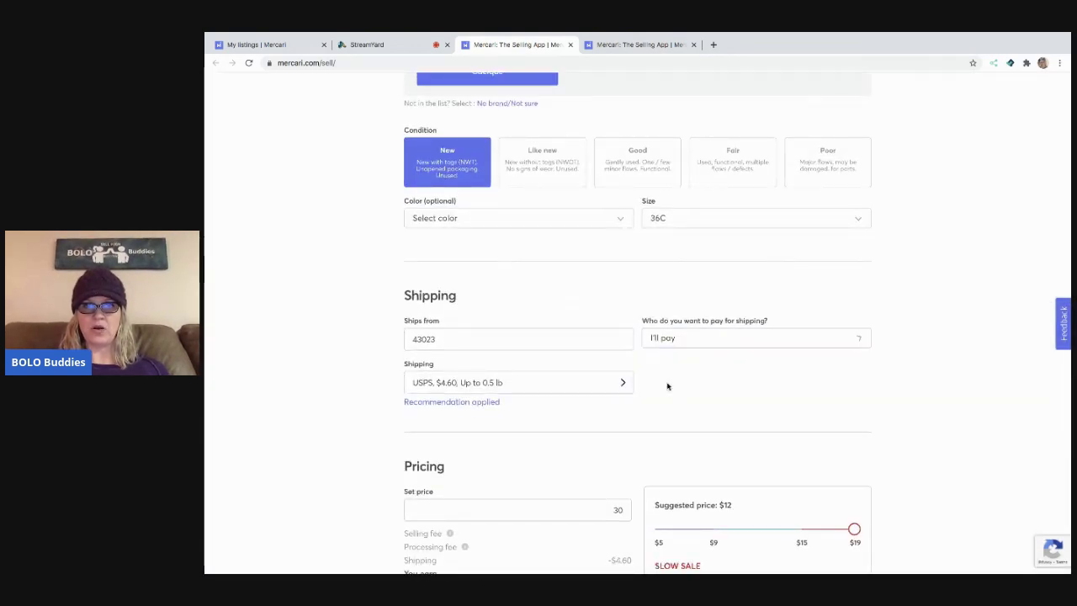
click(605, 382)
click(624, 468)
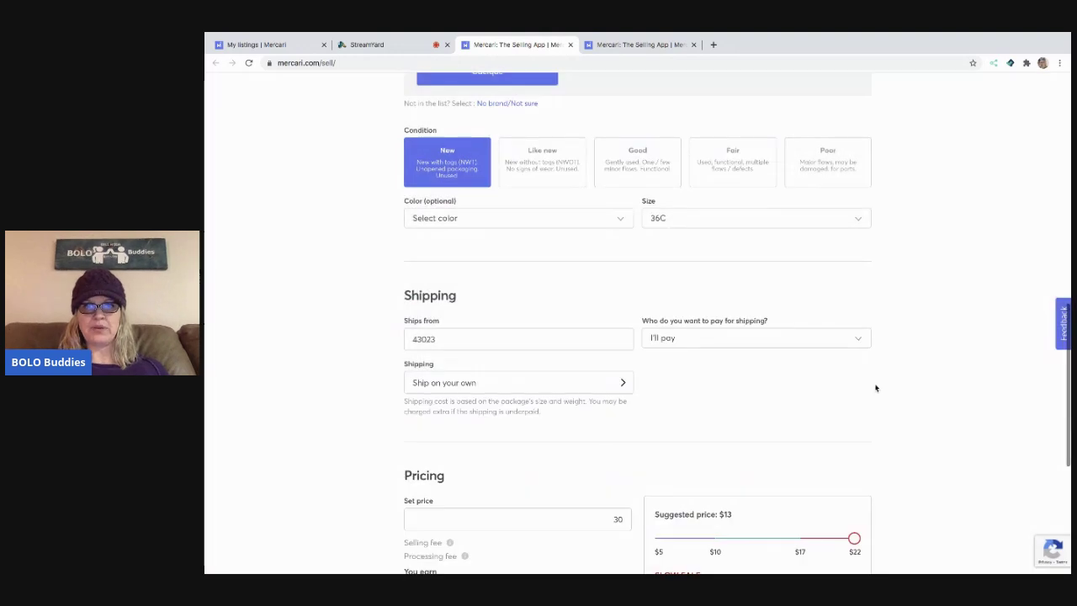
Step: Turn smart pricing off and list the 36C Red Rose bra at $30
scroll(876, 388, down, 2)
click(821, 508)
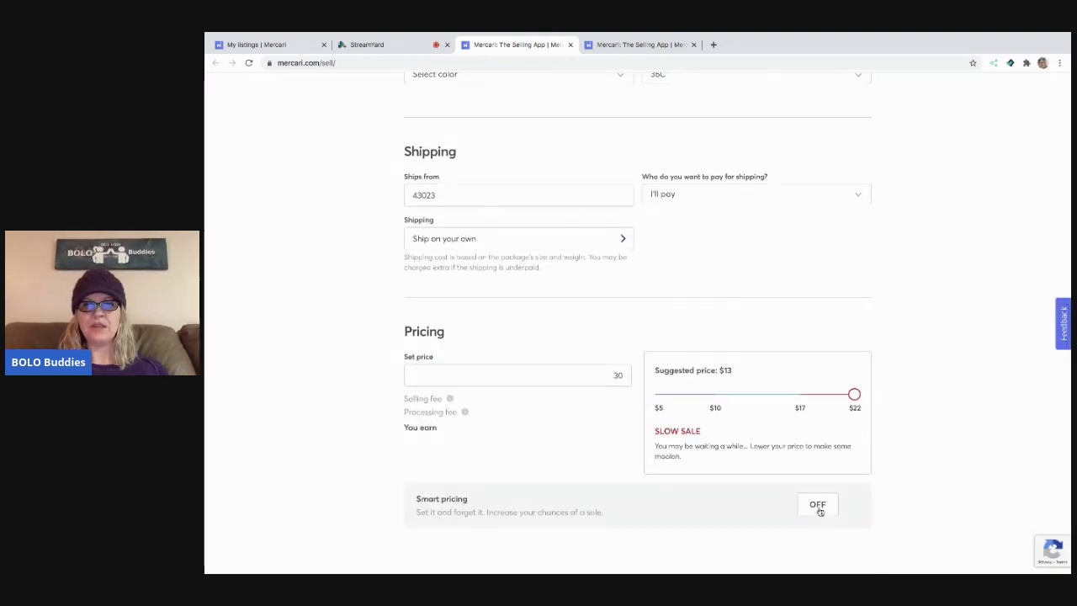
scroll(729, 517, down, 1)
click(716, 516)
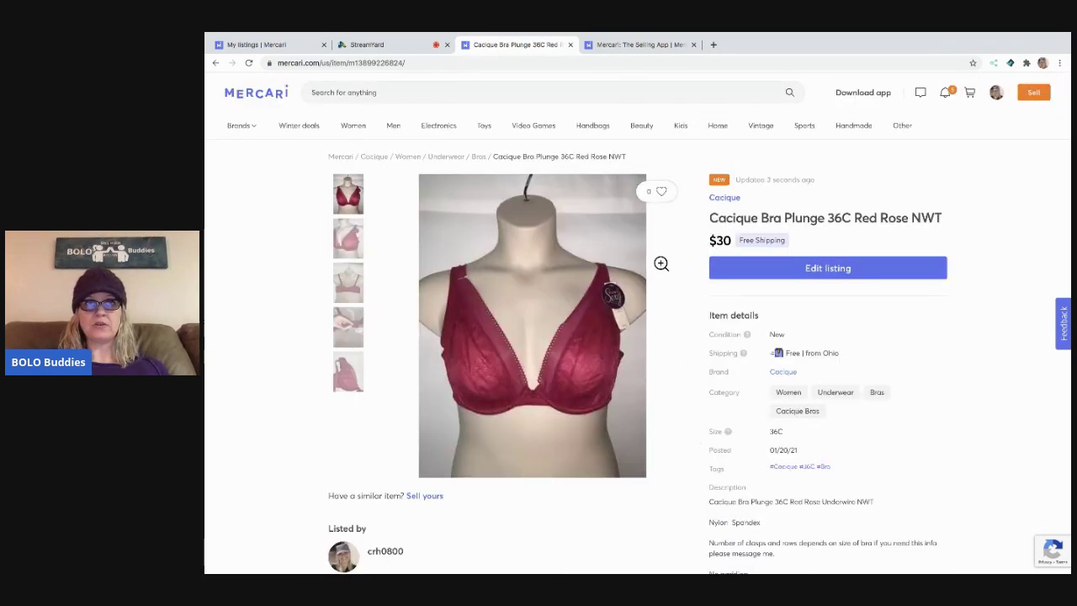
click(570, 47)
Step: Set the bra listing's category to Bras and its condition to New
scroll(584, 288, down, 2)
scroll(584, 286, down, 2)
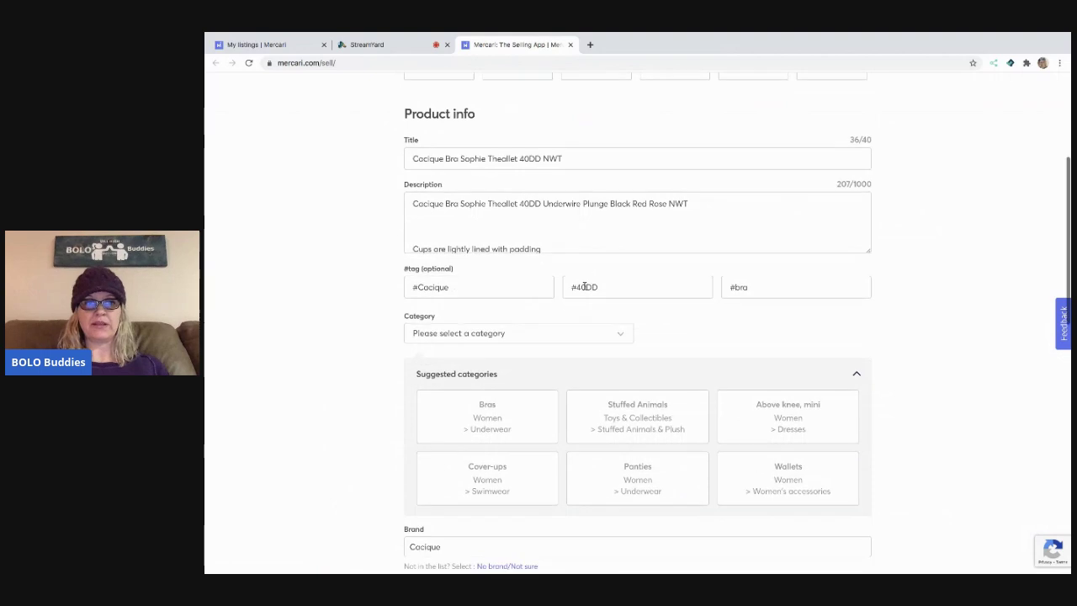
click(503, 392)
scroll(613, 451, down, 2)
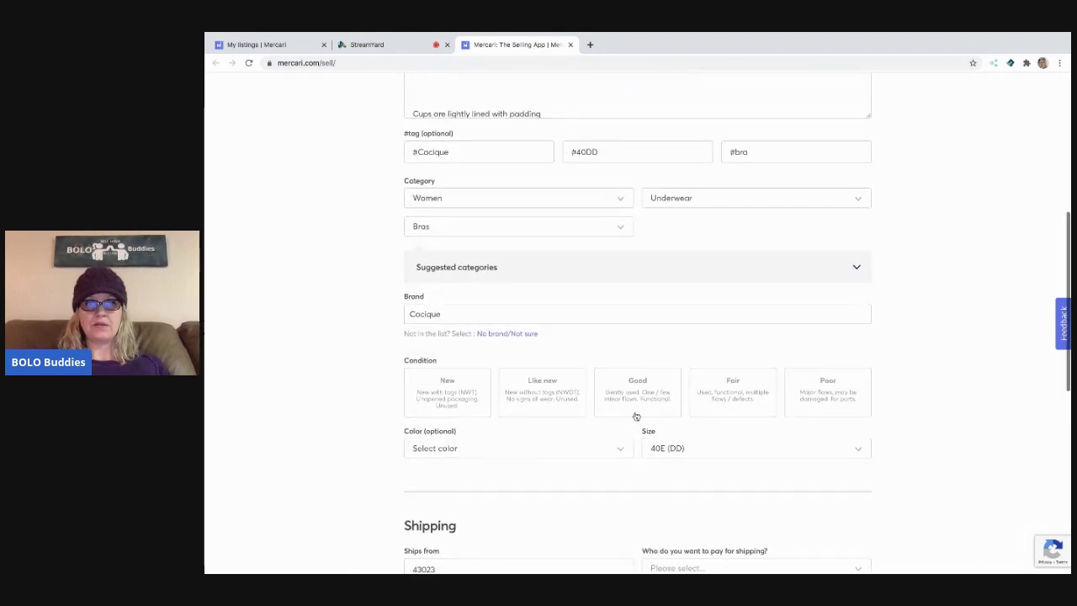
click(447, 392)
scroll(676, 452, down, 3)
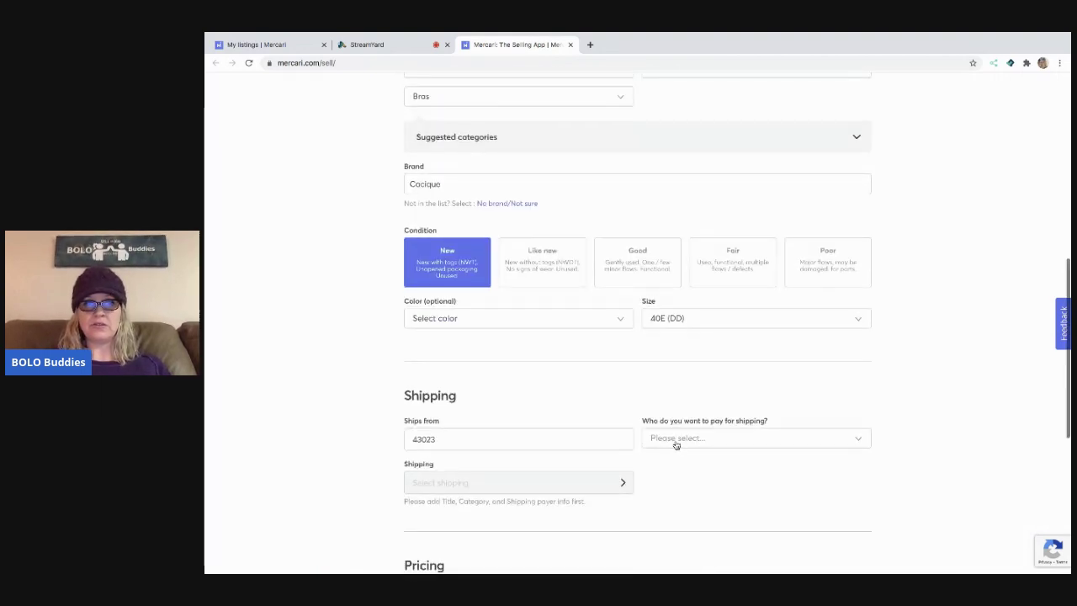
Step: Set shipping to seller-paid (free shipping) with Ship on your own
click(676, 444)
click(659, 482)
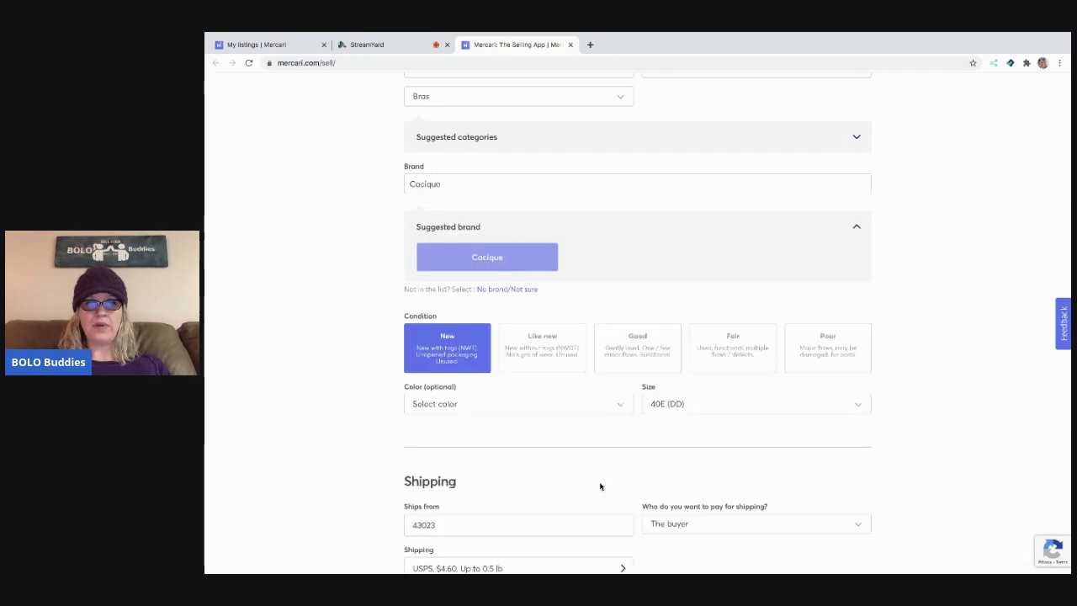
scroll(600, 484, down, 2)
click(693, 330)
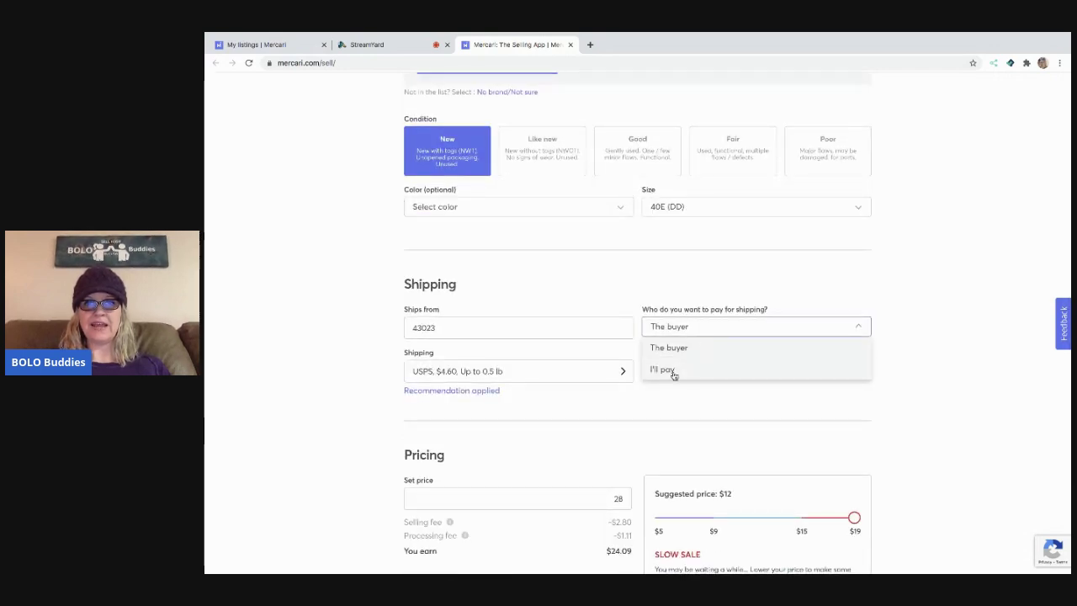
click(674, 370)
click(597, 370)
click(579, 263)
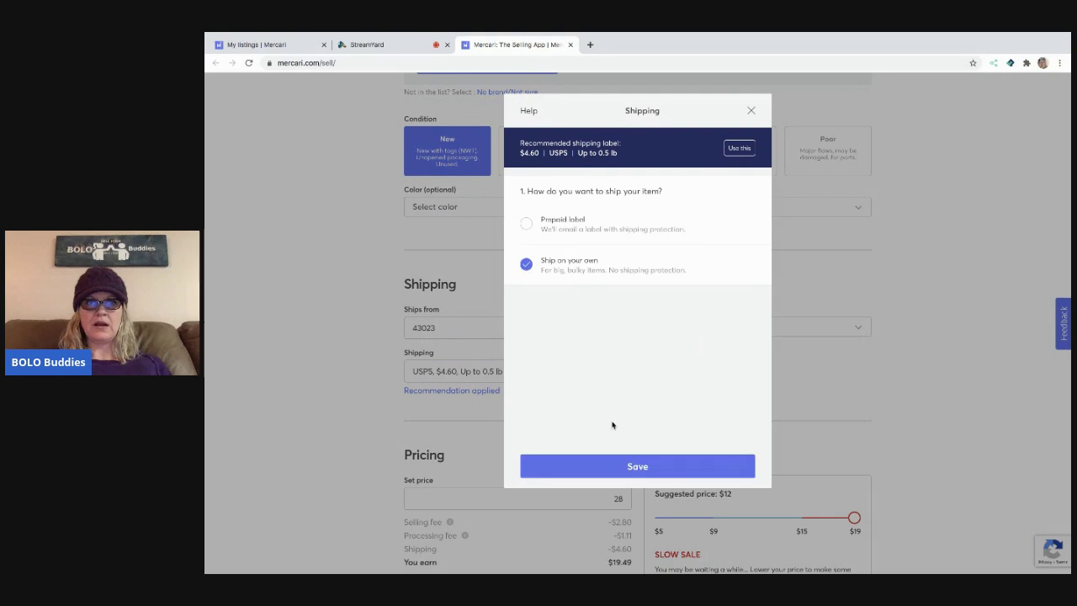
click(627, 467)
scroll(628, 455, down, 2)
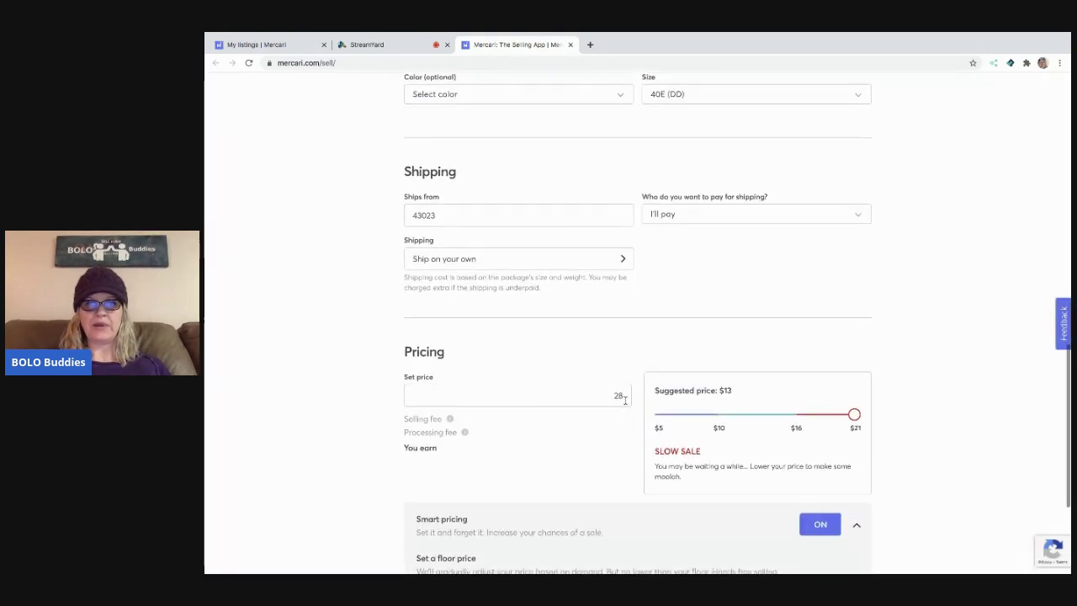
Step: Change the price from $28 to $30, turn Smart pricing off, and list the item
drag(625, 400, 595, 393)
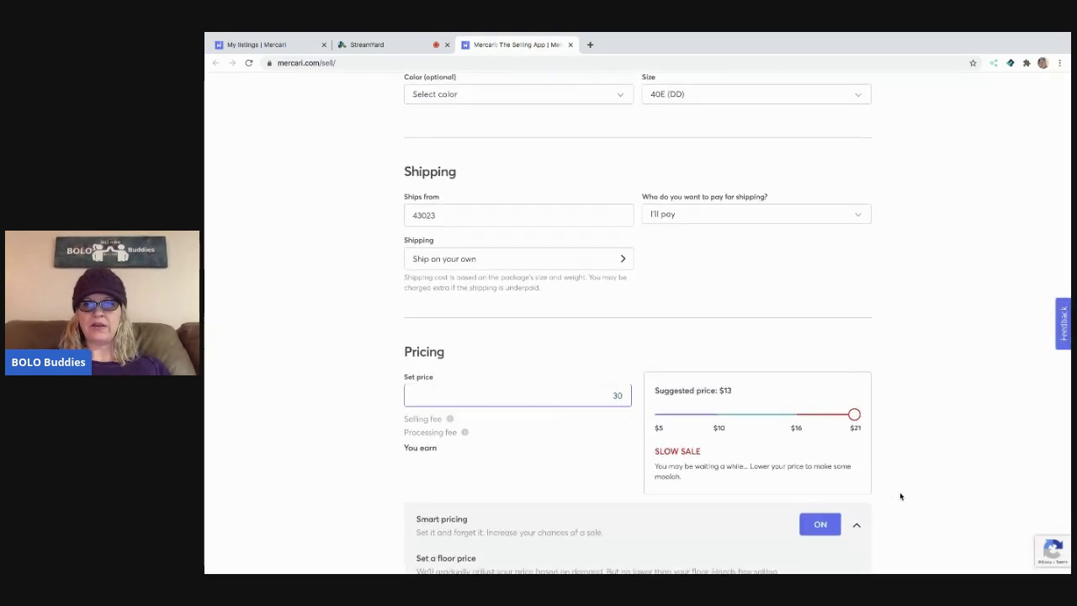
scroll(900, 497, down, 2)
click(818, 431)
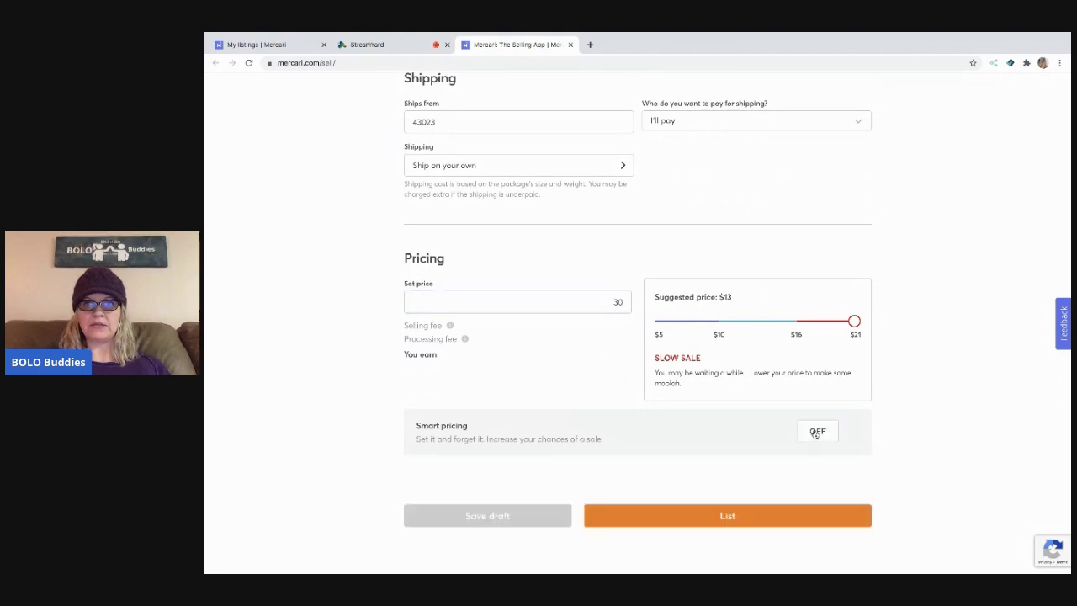
click(730, 517)
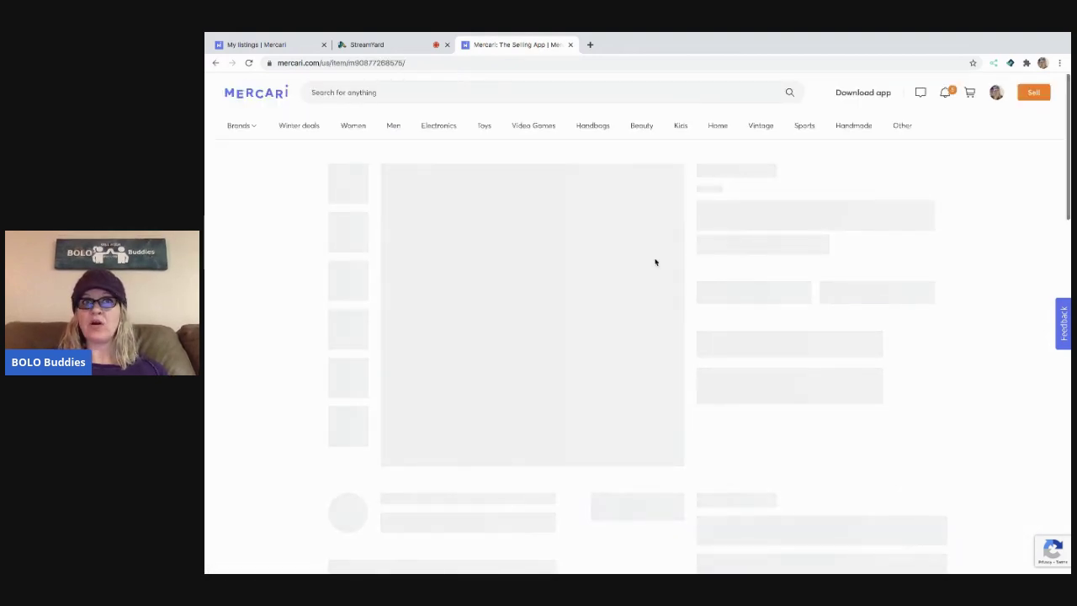
Step: Return to the My listings page and reload it
click(270, 48)
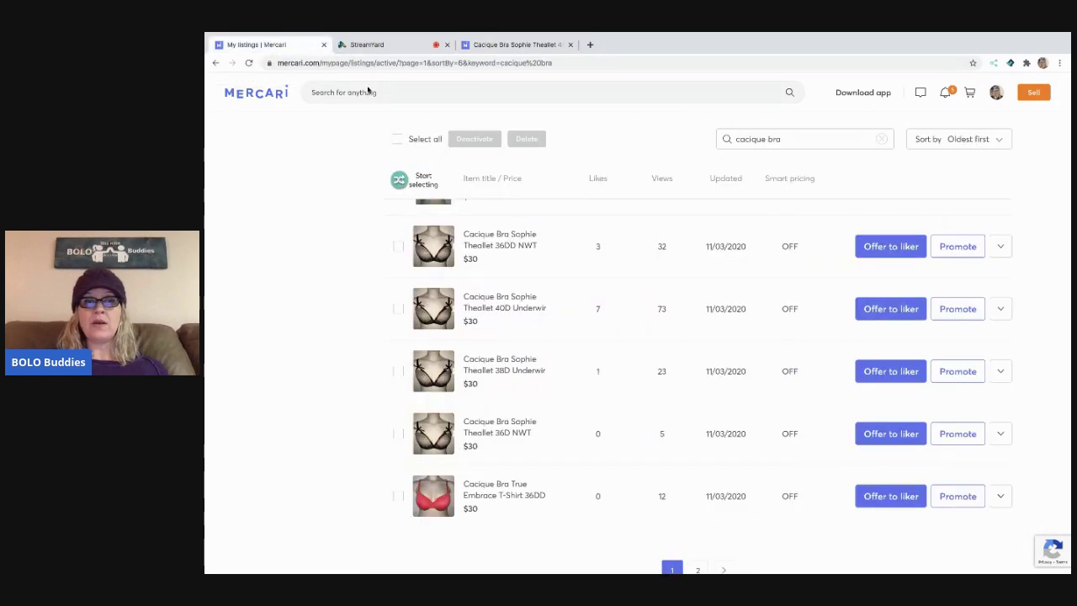
scroll(522, 232, up, 1)
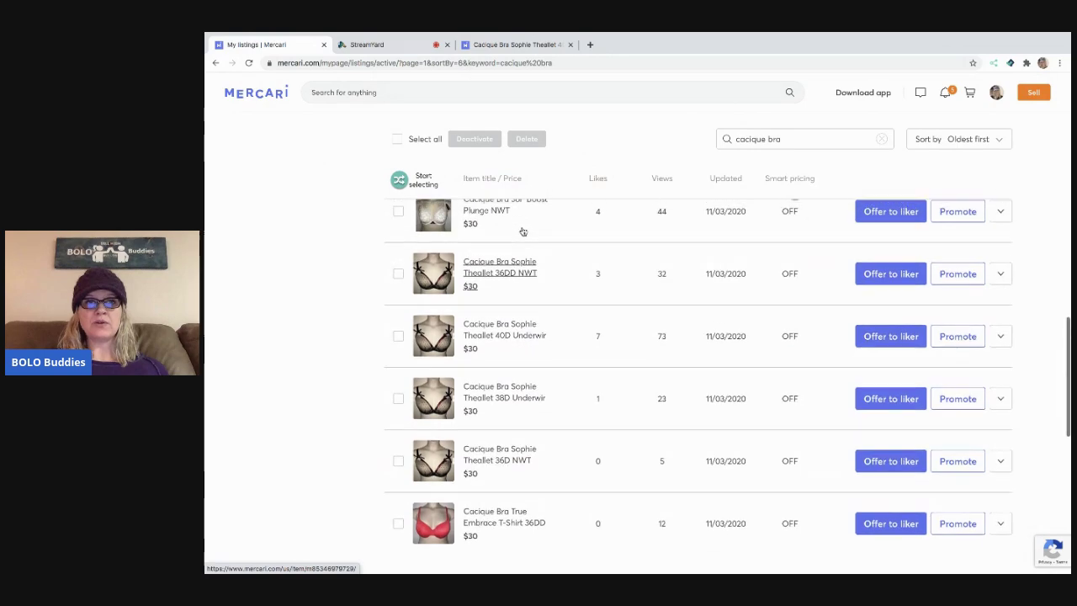
scroll(522, 231, down, 3)
scroll(523, 232, up, 5)
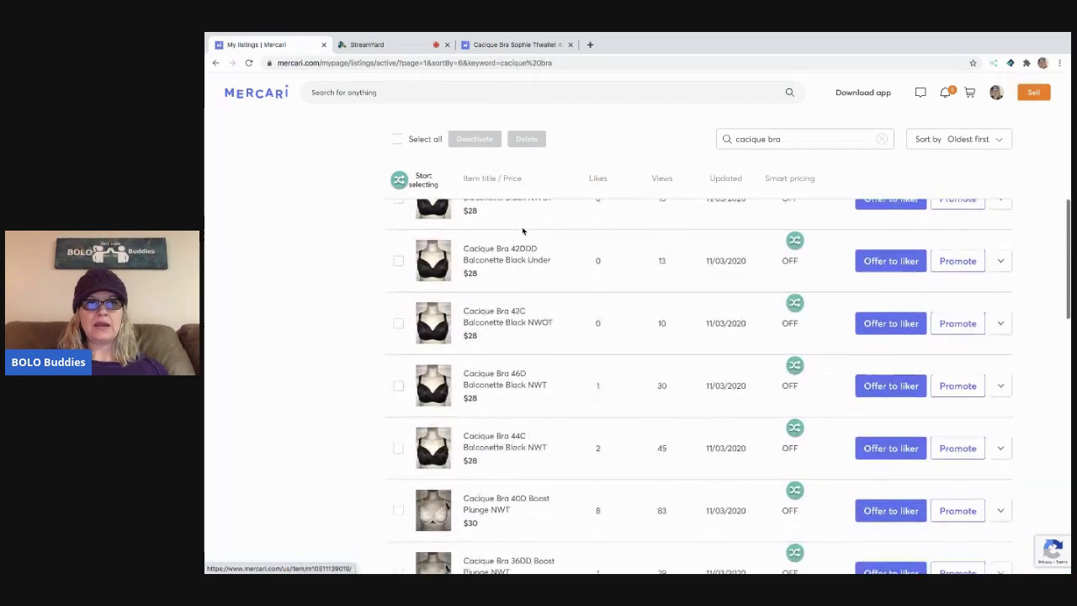
scroll(523, 231, up, 5)
click(462, 62)
key(Return)
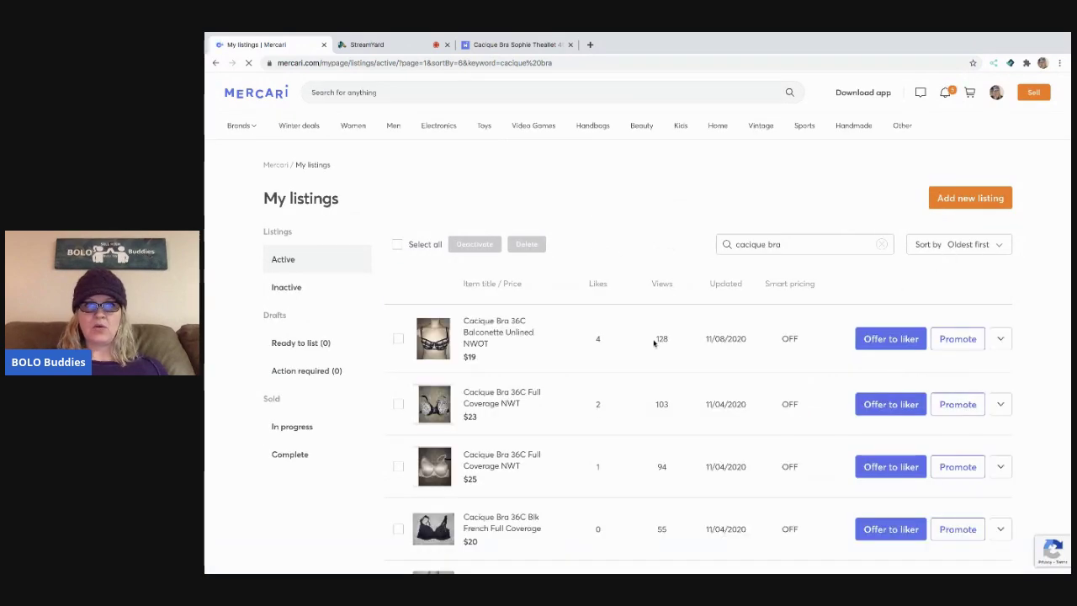
Step: Scroll the active listings and clear the 'cacique bra' search filter
scroll(654, 341, down, 5)
scroll(654, 342, down, 3)
scroll(654, 342, down, 3)
scroll(654, 341, down, 2)
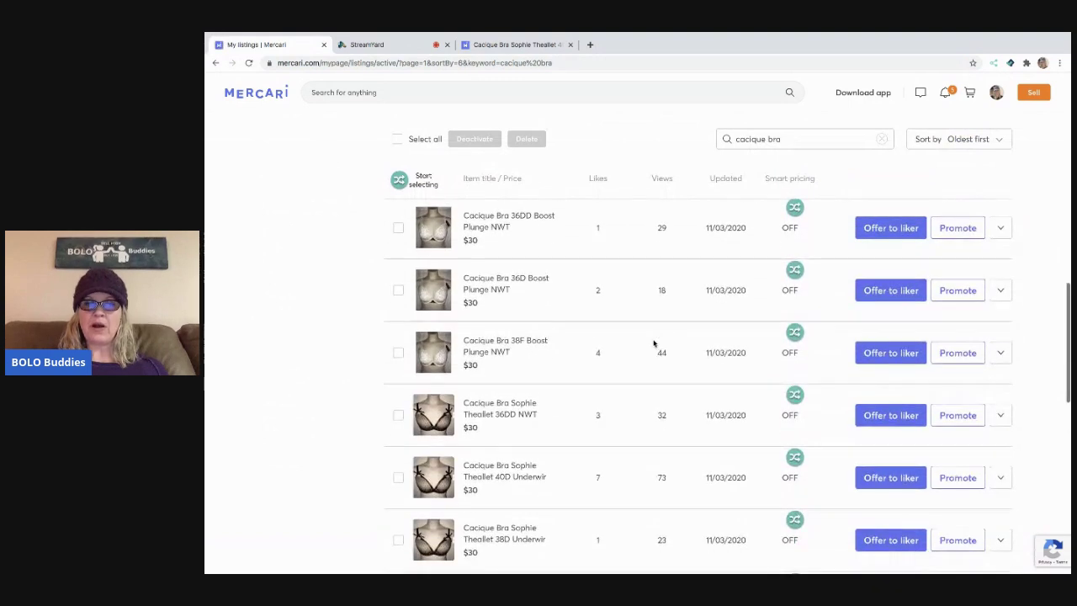
scroll(654, 342, down, 3)
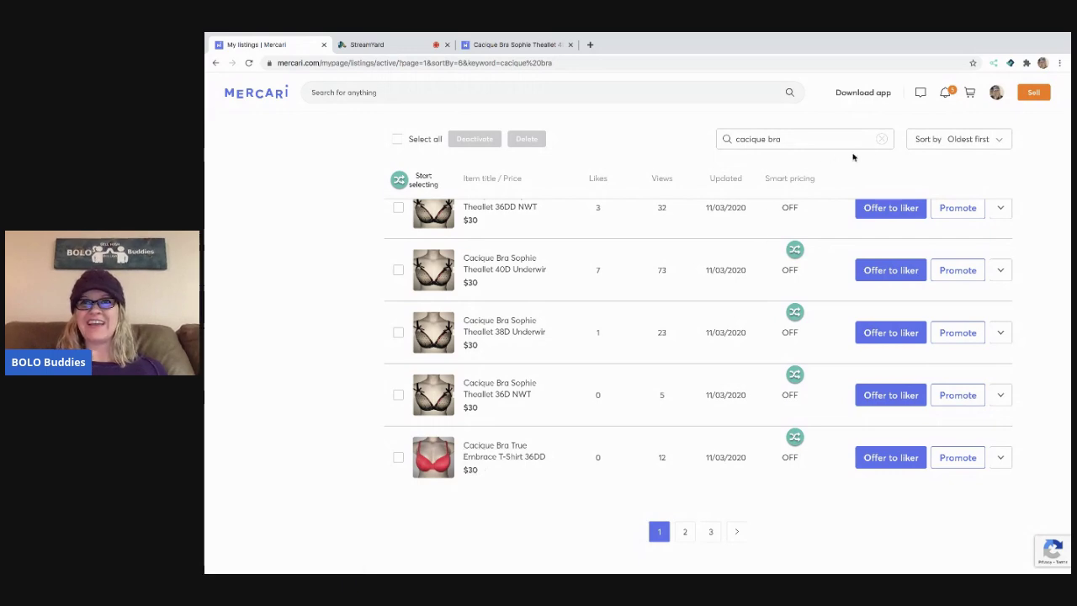
click(880, 139)
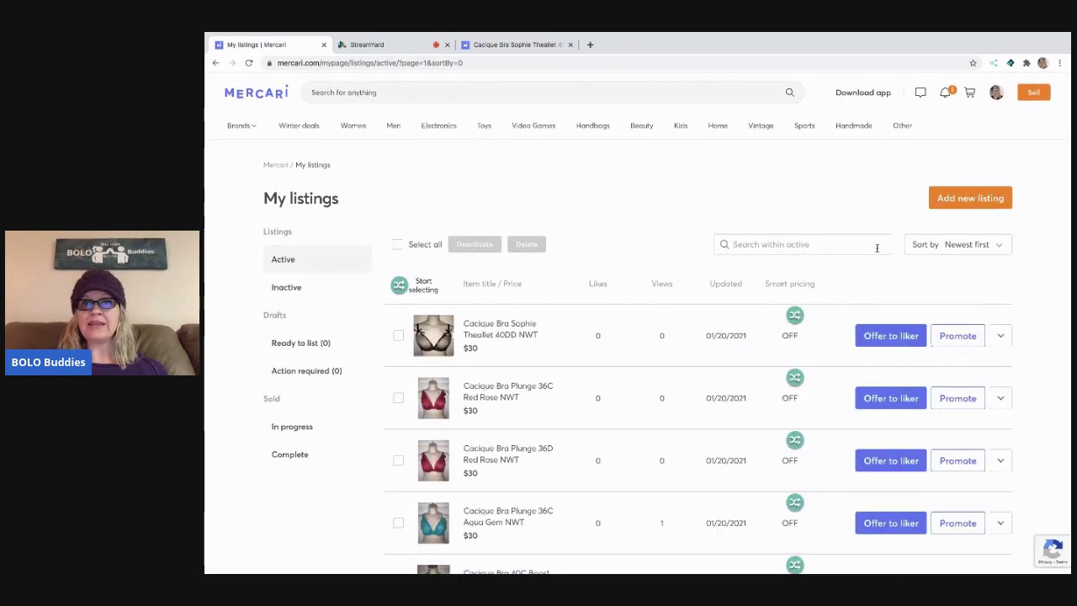
Step: Open the newest listing, the Cacique Bra Sophie Theallet 40DD NWT item page
scroll(687, 290, down, 1)
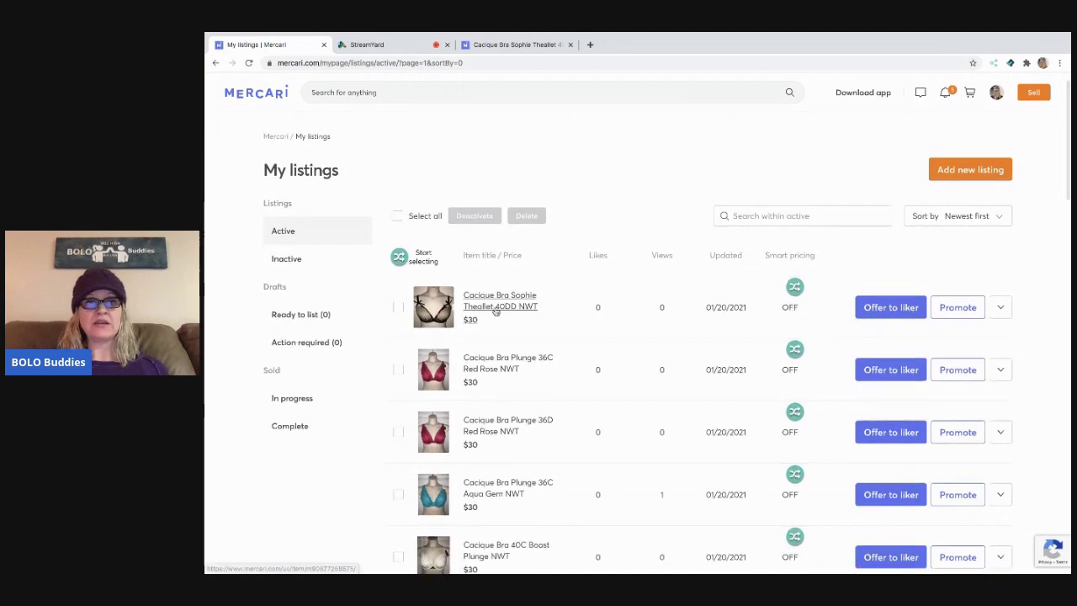
scroll(495, 309, down, 2)
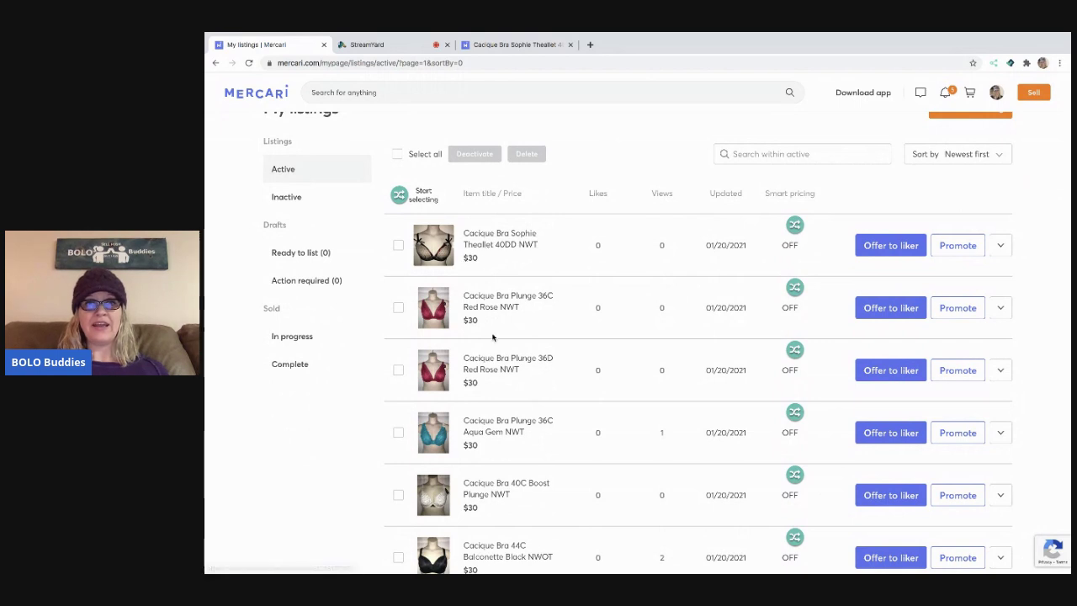
click(492, 240)
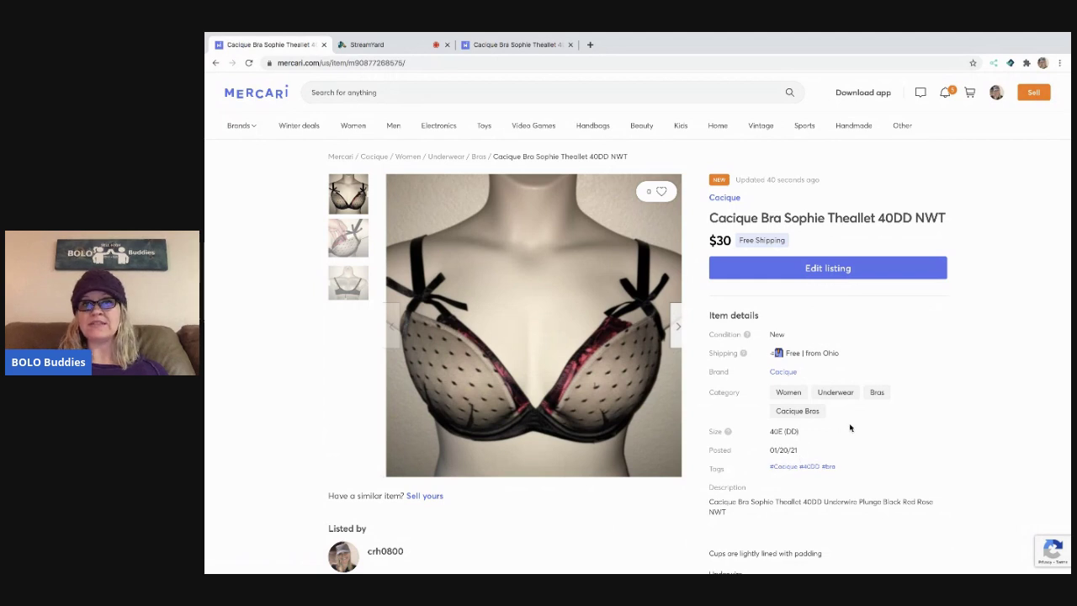
Step: Switch the StreamYard stream to a screen-share layout, then return to Mercari
click(381, 46)
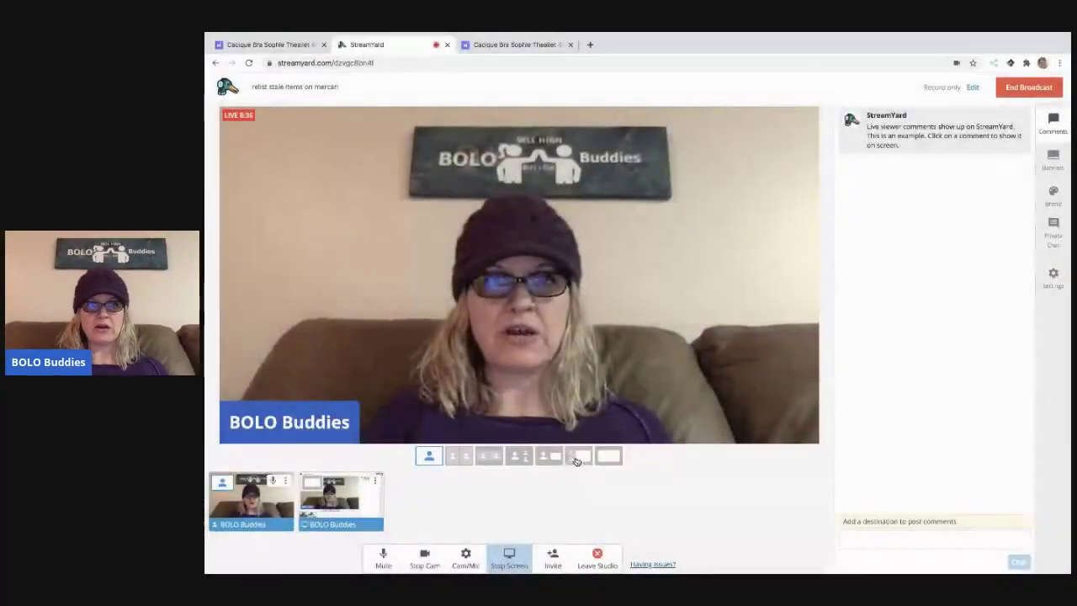
click(577, 457)
click(279, 45)
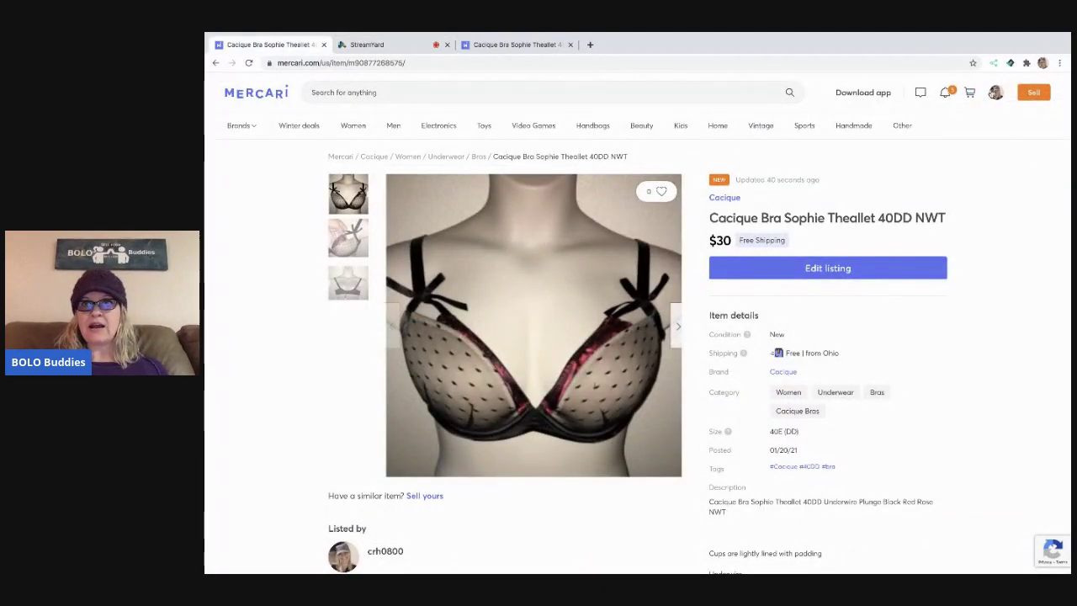
Step: From the account menu, open My listings and view Sold items In progress
click(996, 93)
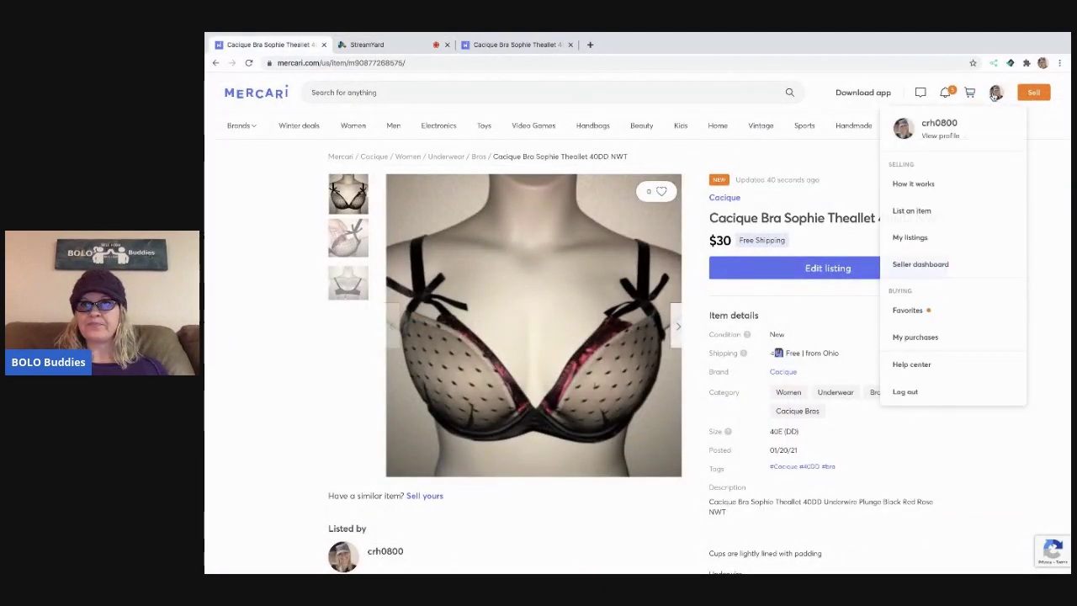
click(916, 239)
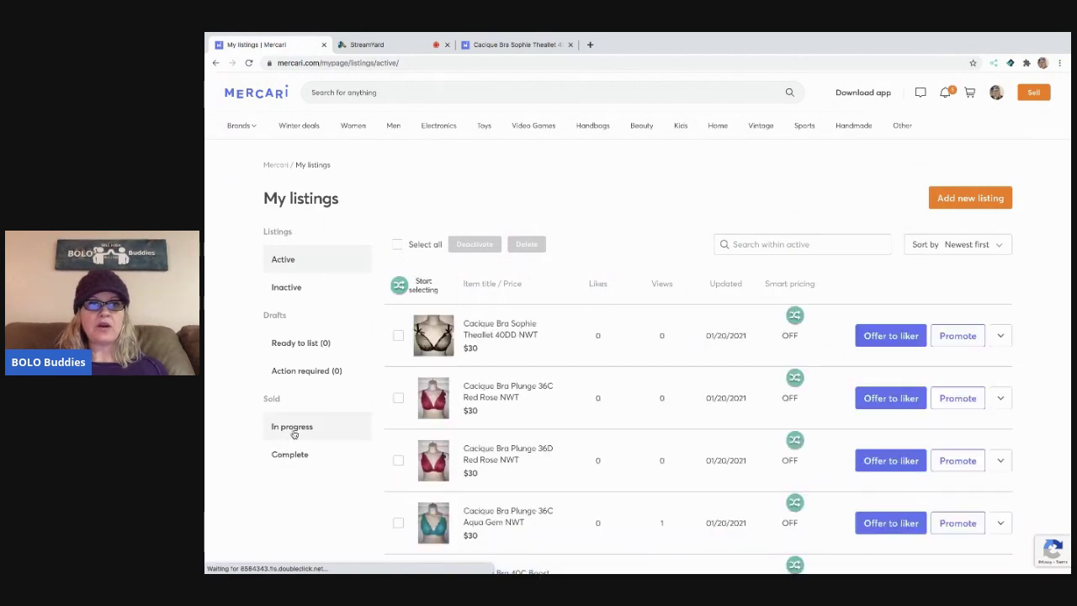
click(293, 431)
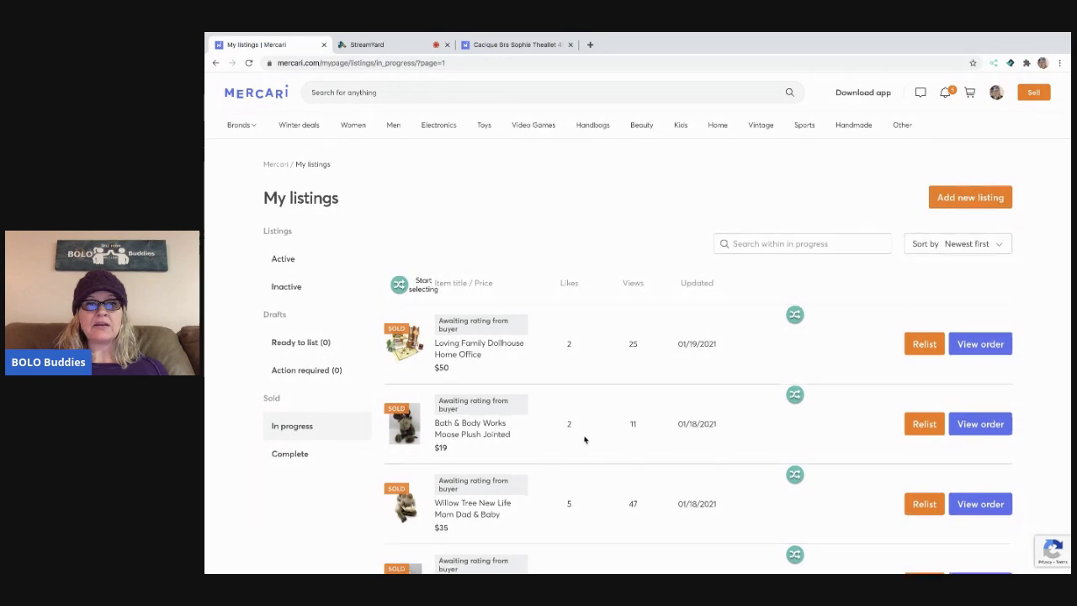
scroll(584, 440, down, 1)
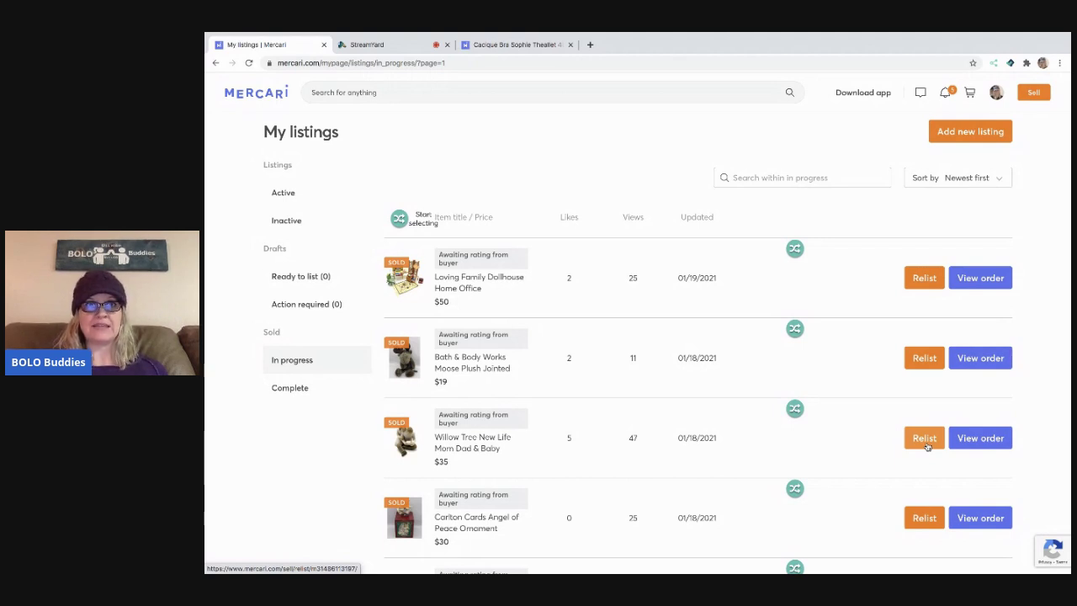
Step: Switch to the StreamYard live studio browser tab
click(392, 46)
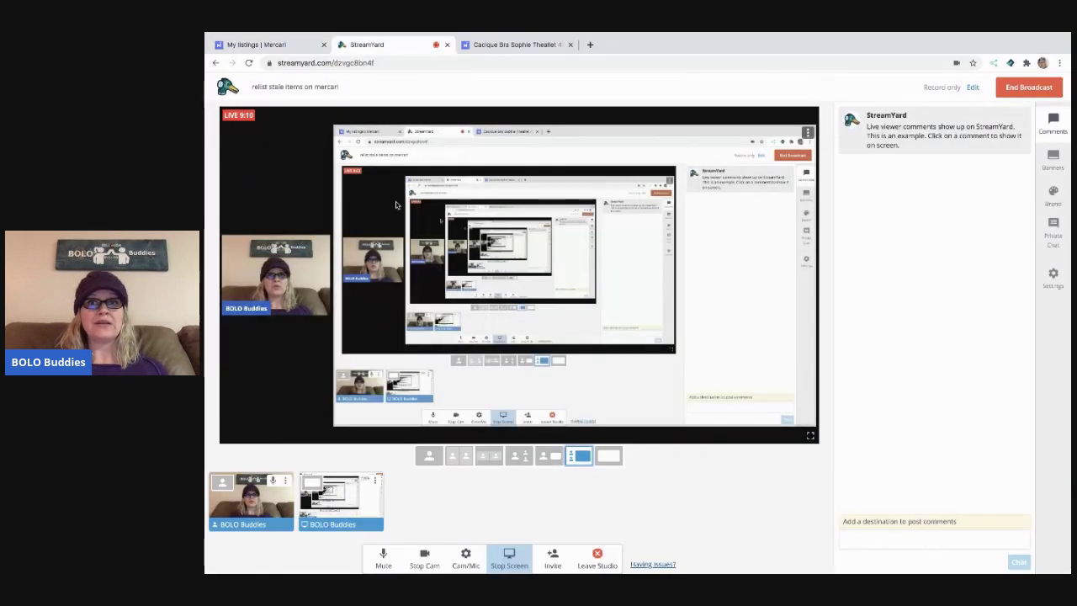